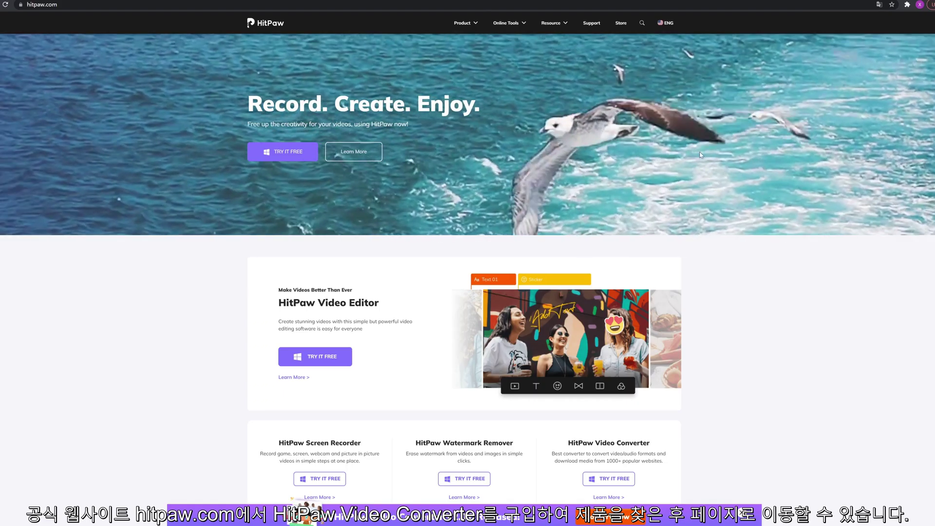
# Step: Open the HitPaw Video Converter product page from the Product menu and scroll through its features
pyautogui.moveTo(464, 23)
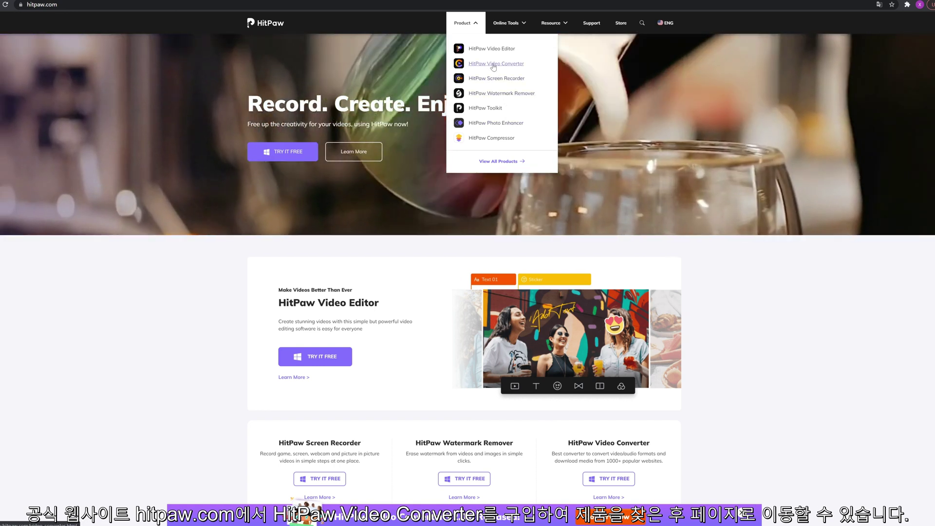
pyautogui.click(493, 64)
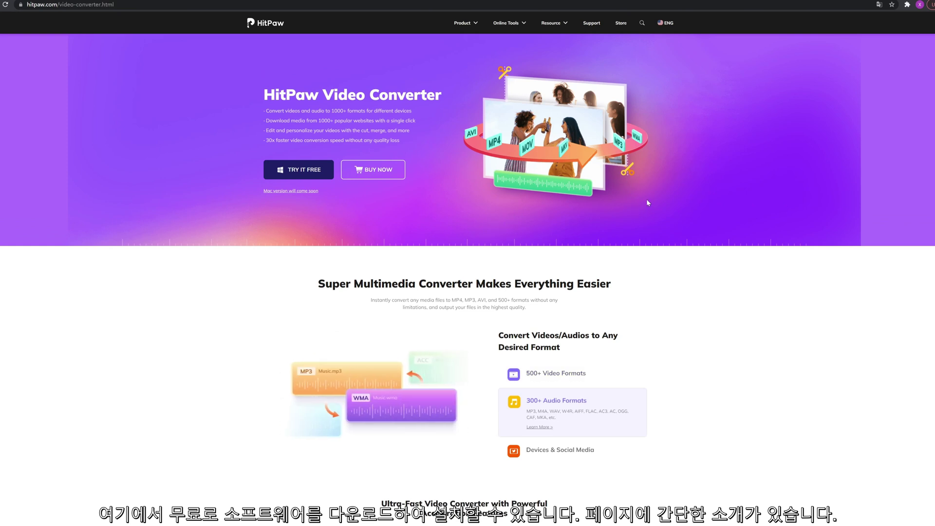
pyautogui.scroll(-4, 638, 168)
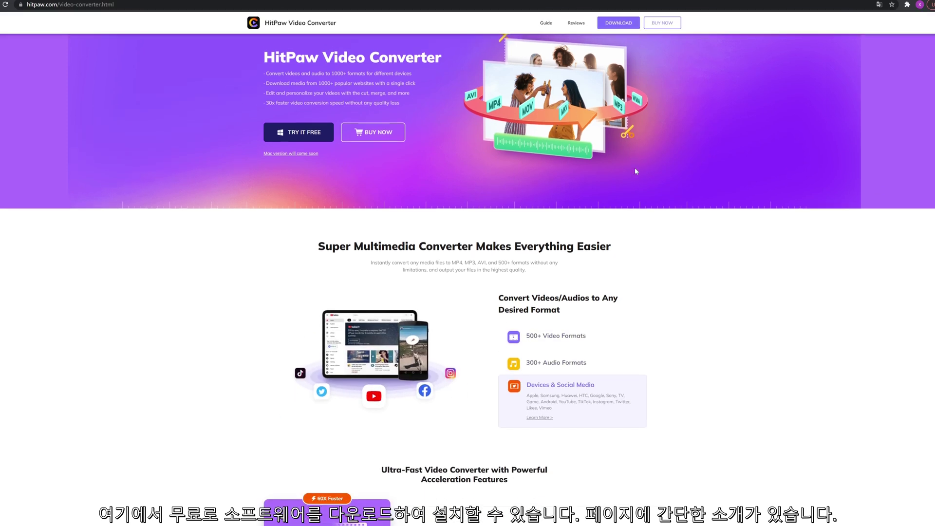
pyautogui.scroll(-3, 661, 197)
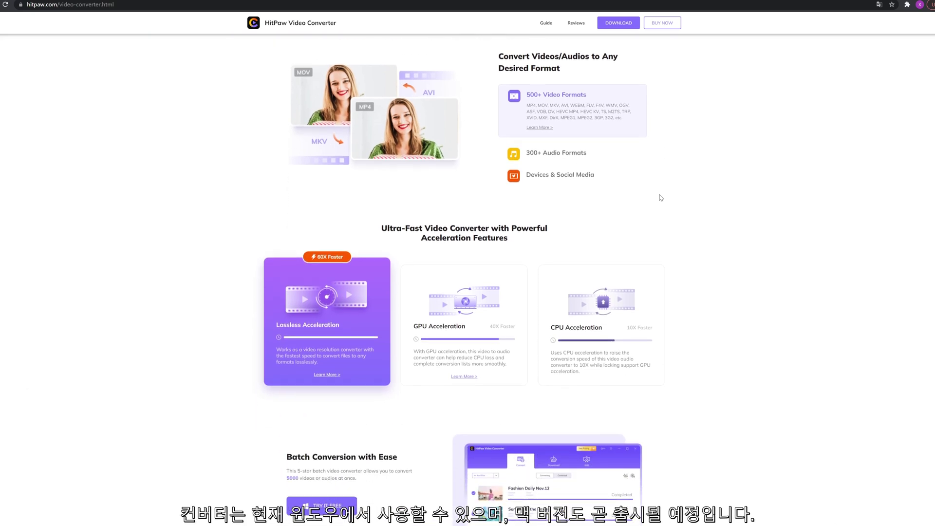
pyautogui.scroll(-2, 763, 188)
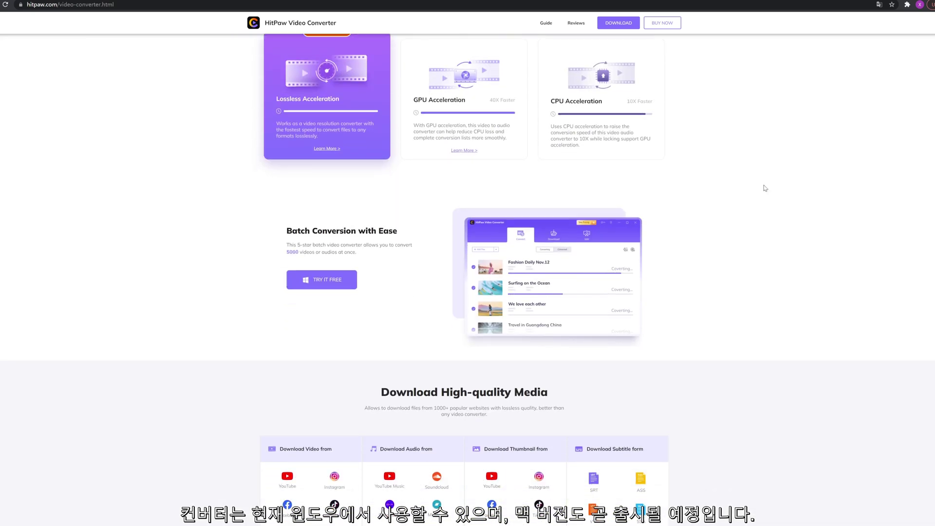
pyautogui.scroll(-3, 729, 213)
pyautogui.scroll(-5, 730, 215)
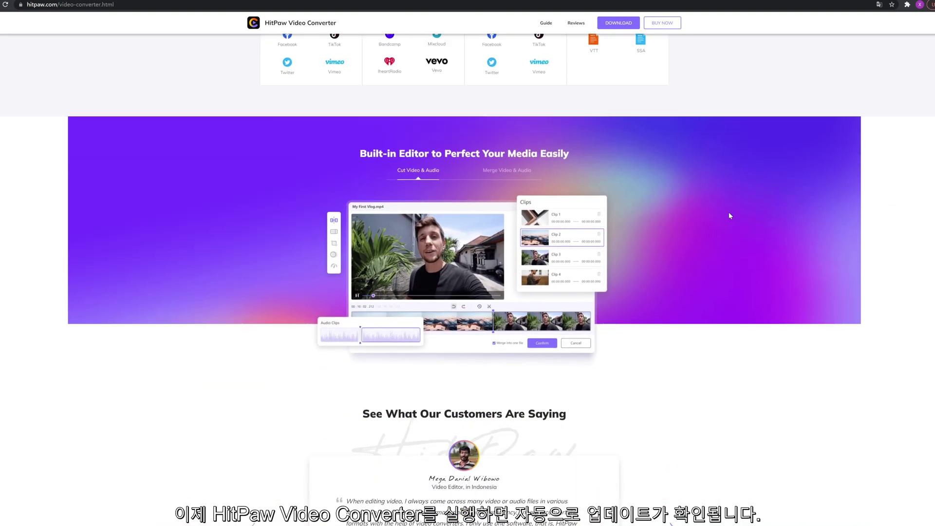
pyautogui.scroll(-1, 729, 212)
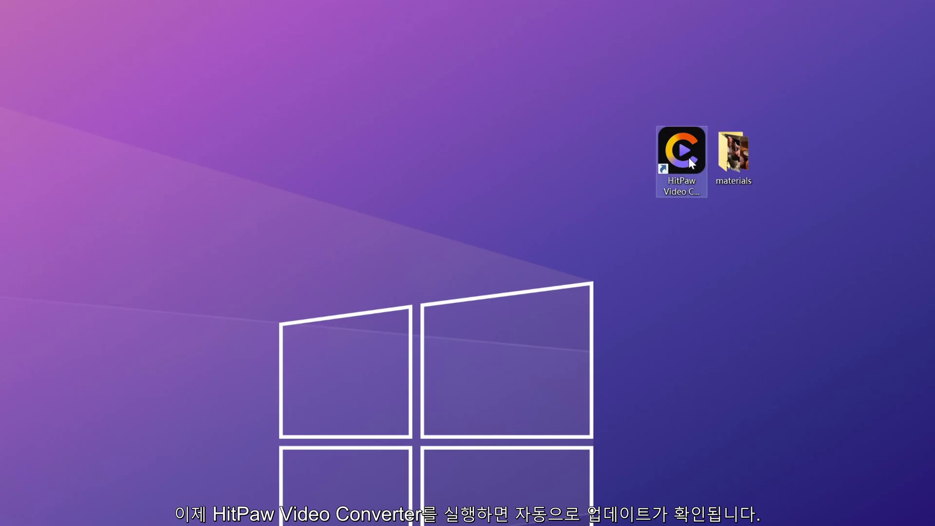
# Step: Launch HitPaw Video Converter, dismiss the 2.0.0 up-to-date notice, and view the Download and Edit modules
pyautogui.click(689, 157)
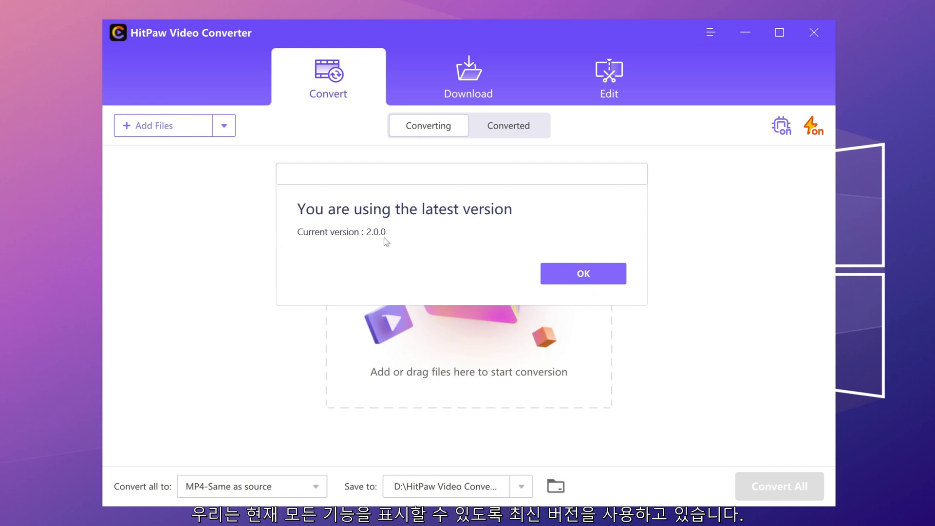
pyautogui.click(583, 274)
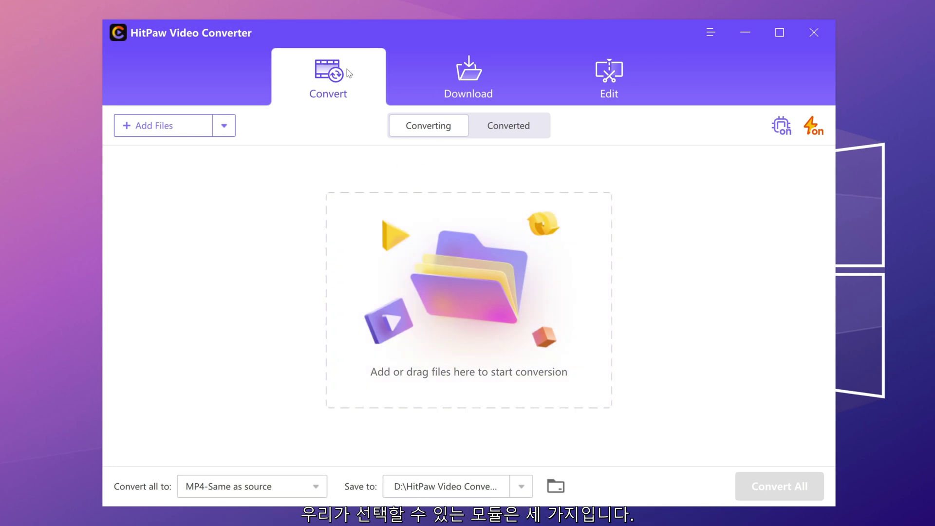
pyautogui.click(470, 68)
pyautogui.click(620, 86)
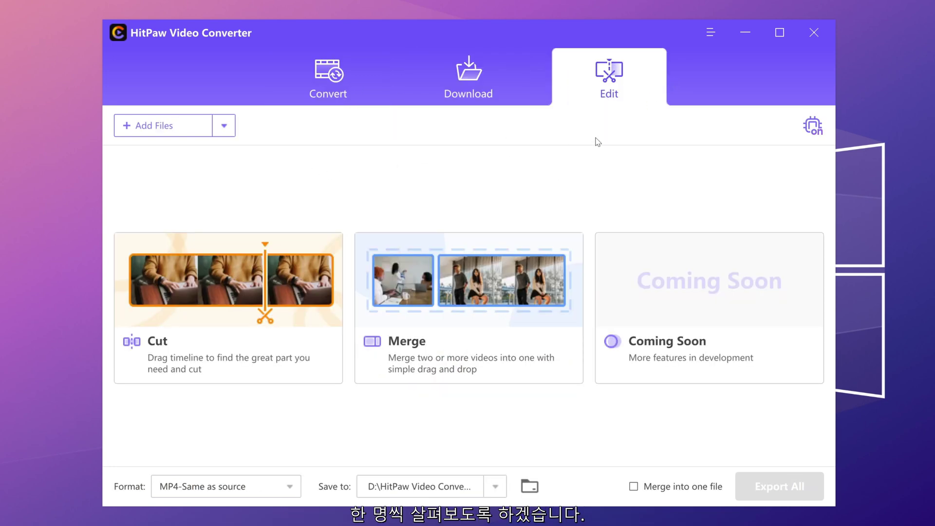
# Step: Switch back to the Convert module to load the three food clips as MP4-4K Video-custom3
pyautogui.click(320, 80)
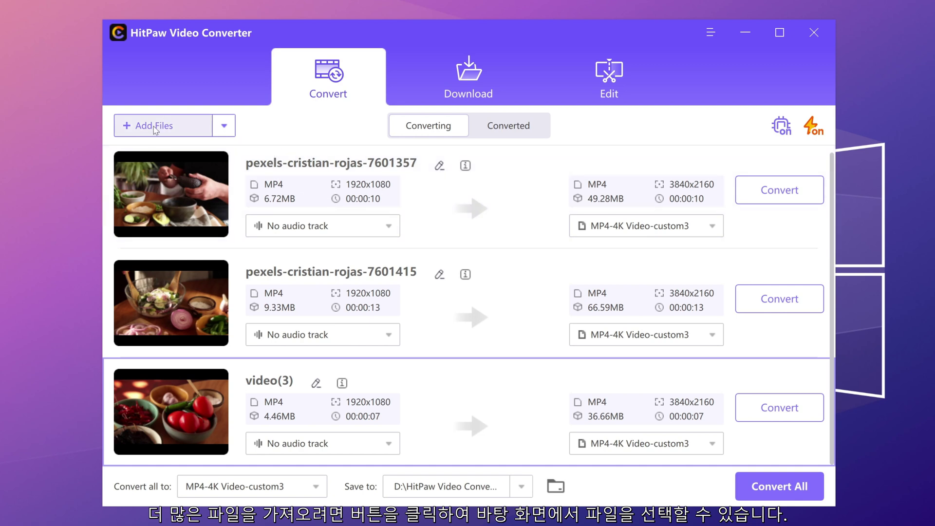
pyautogui.moveTo(193, 132)
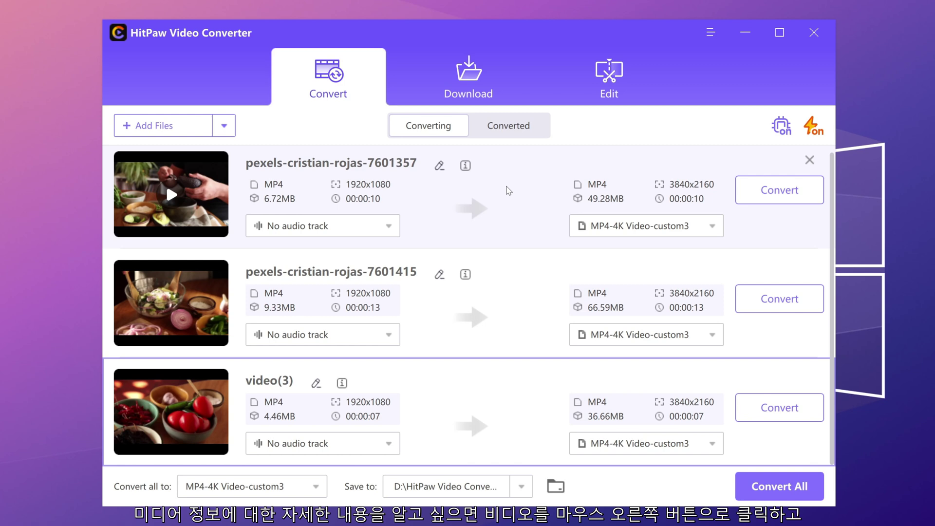
# Step: Show the first clip's Media Info: h264, 1920*1080, 24fps, 5581kbps
pyautogui.rightClick(508, 190)
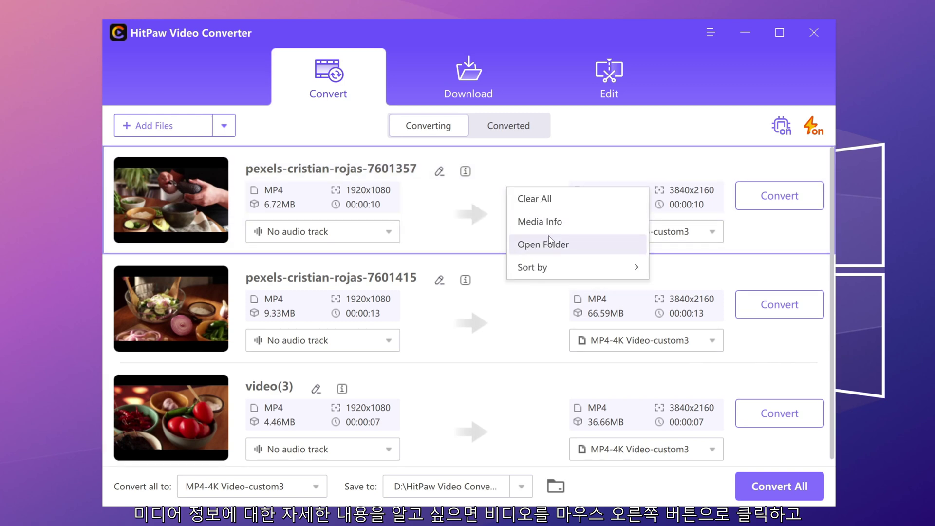
pyautogui.click(561, 222)
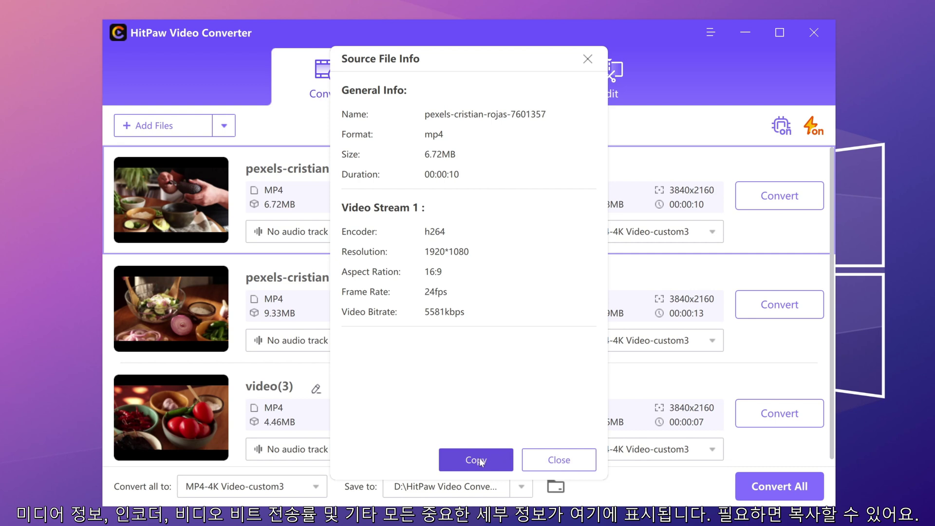
# Step: Close the Source File Info dialog and rename the clips video_1, video_2 and video_3
pyautogui.click(559, 460)
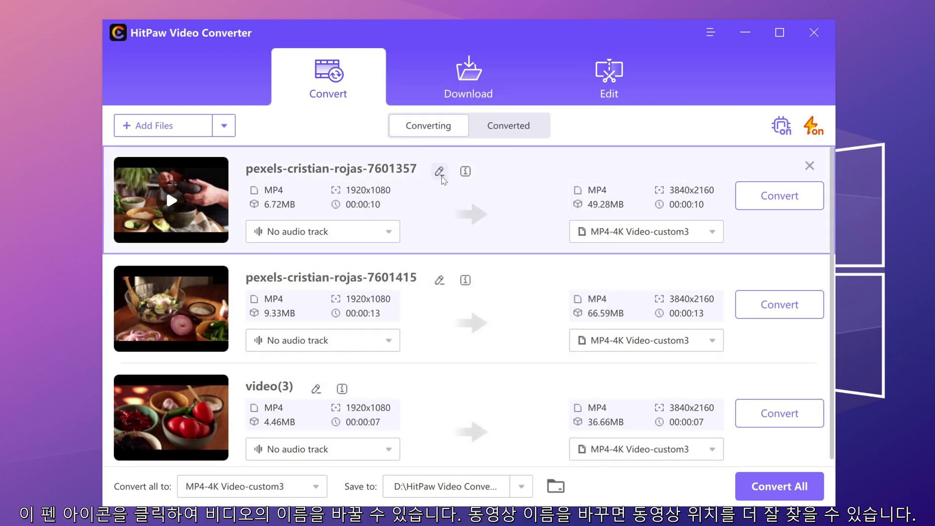
pyautogui.click(440, 174)
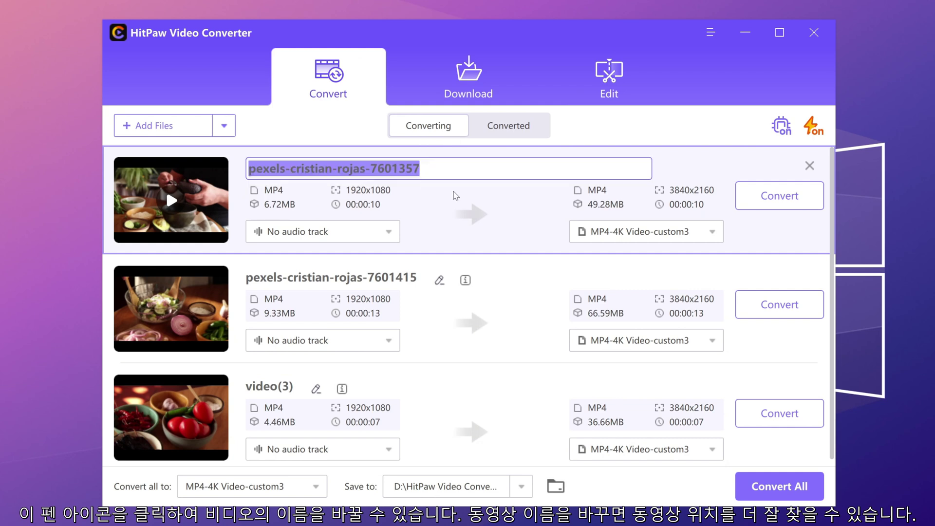
pyautogui.write('video_1')
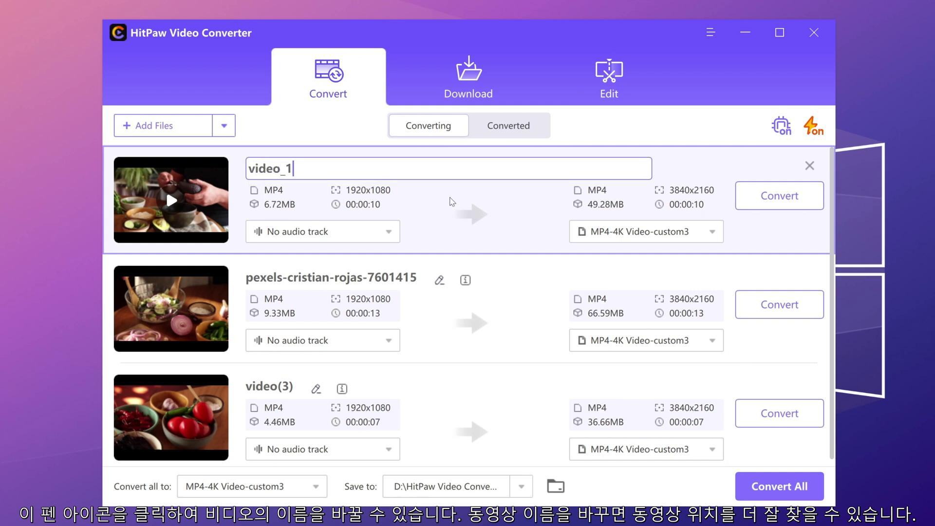
pyautogui.press('Return')
pyautogui.click(440, 281)
pyautogui.write('video_2')
pyautogui.press('Return')
pyautogui.click(317, 387)
pyautogui.write('video_3')
pyautogui.press('Return')
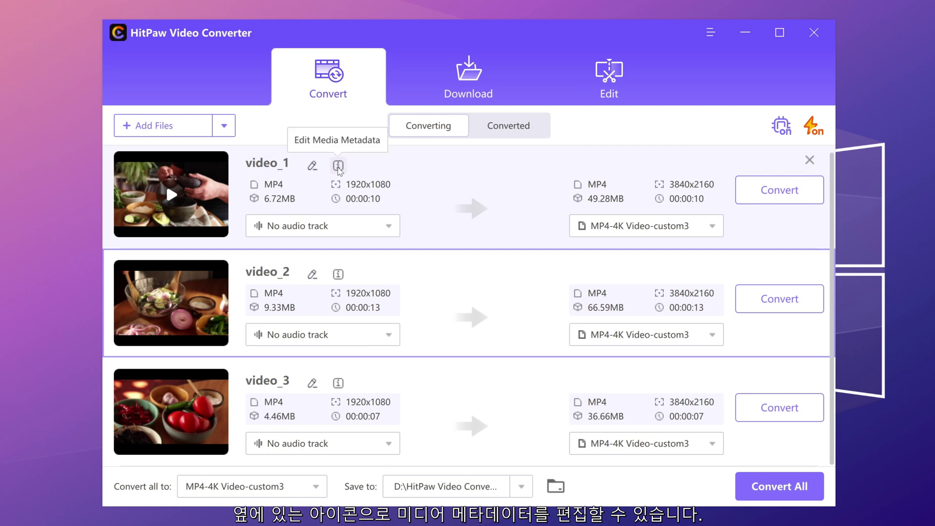
pyautogui.click(338, 166)
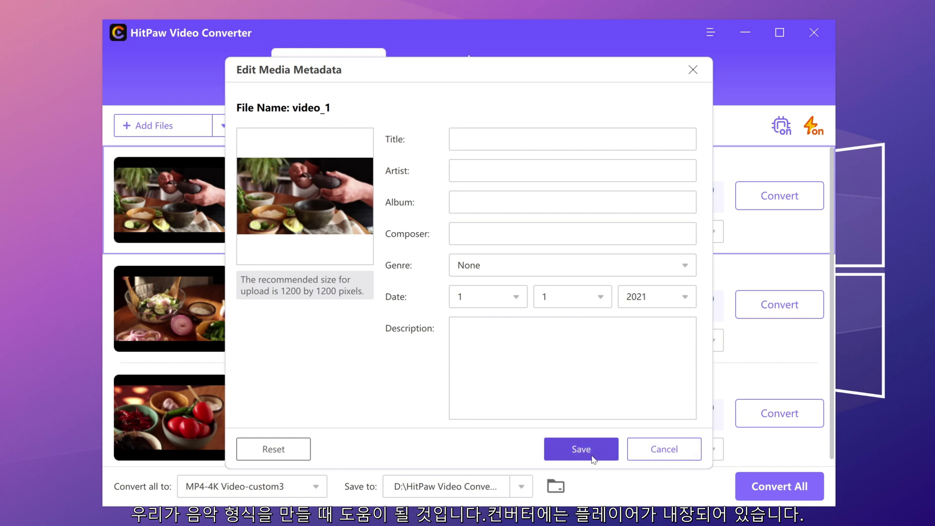
pyautogui.click(656, 451)
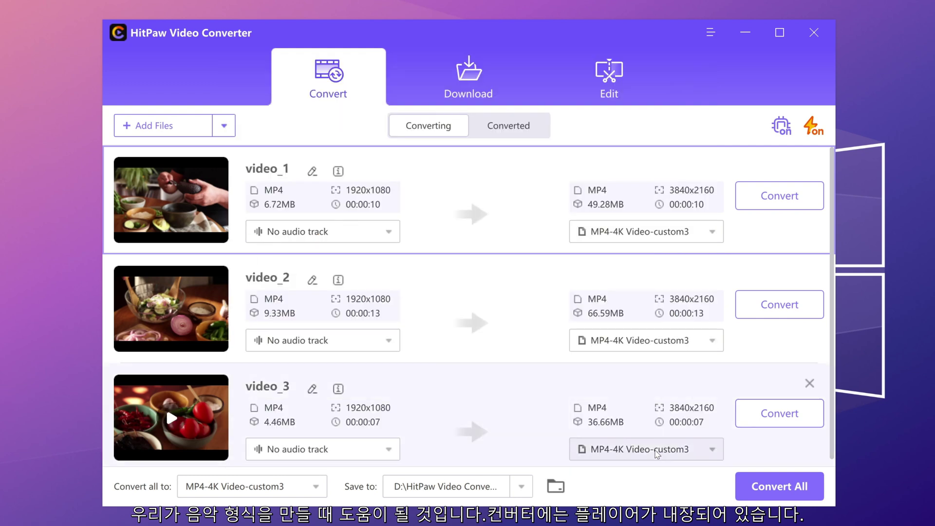
pyautogui.click(177, 198)
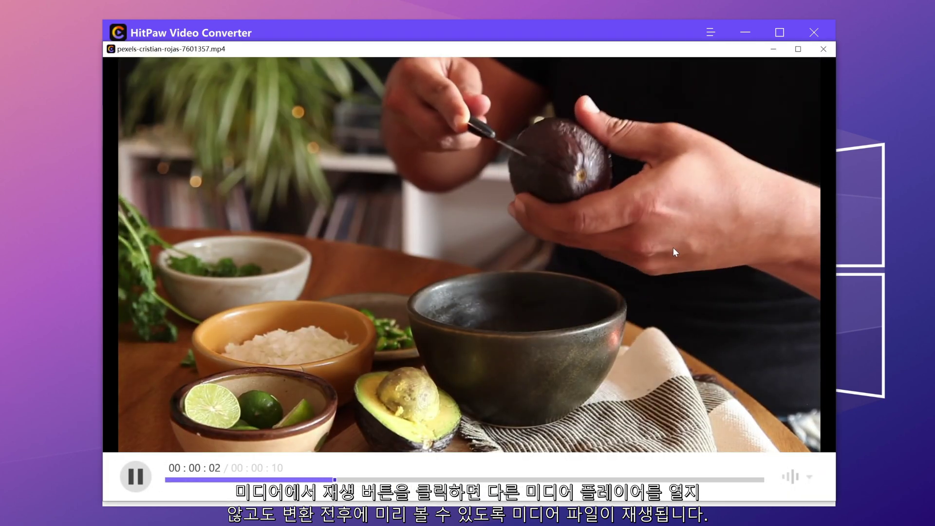
pyautogui.click(136, 469)
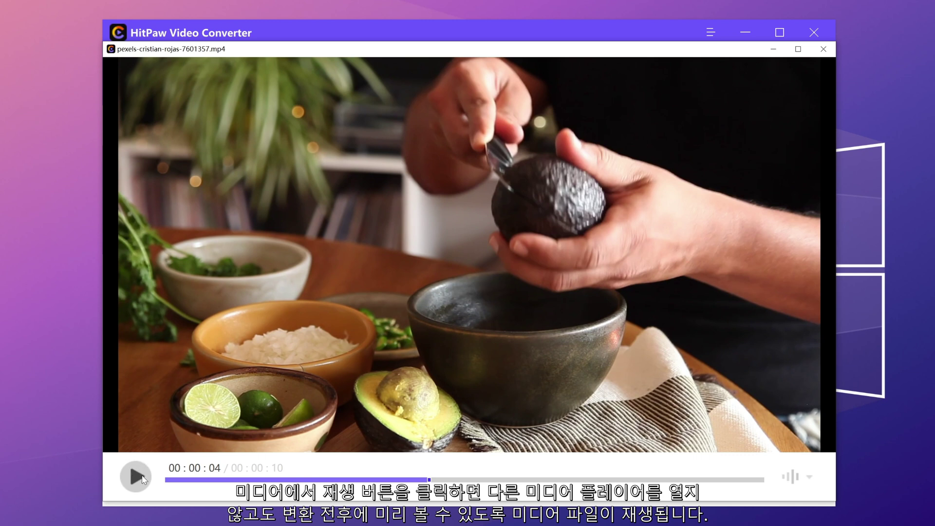
pyautogui.click(142, 479)
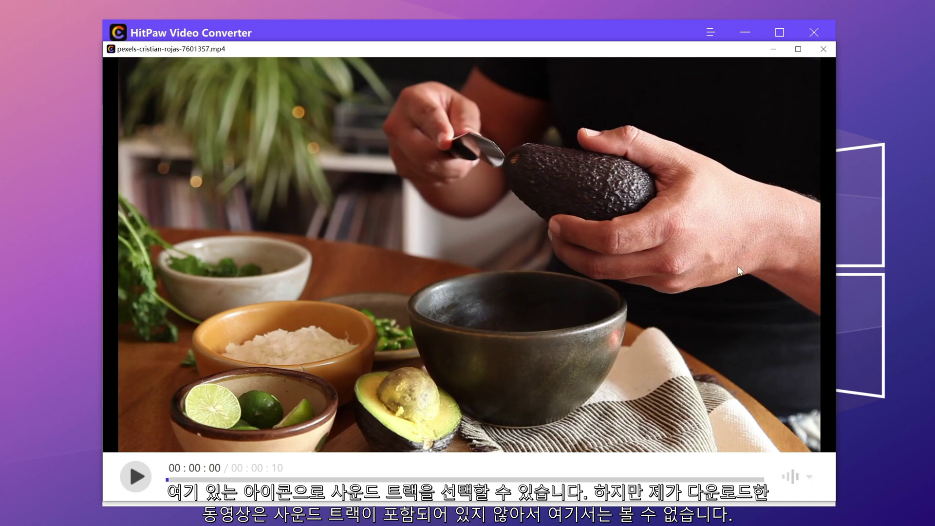
# Step: Close the preview player and check video_1's audio track options, leaving No audio track
pyautogui.click(833, 51)
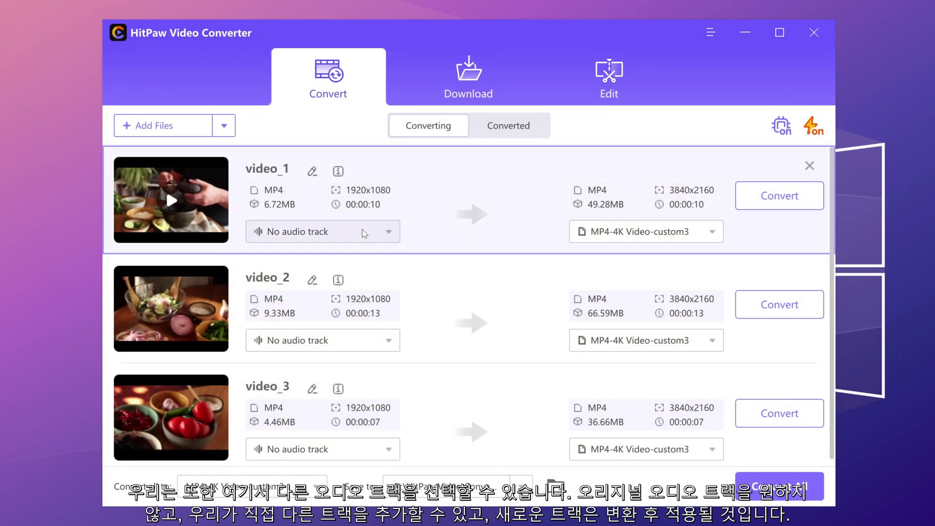
pyautogui.click(396, 237)
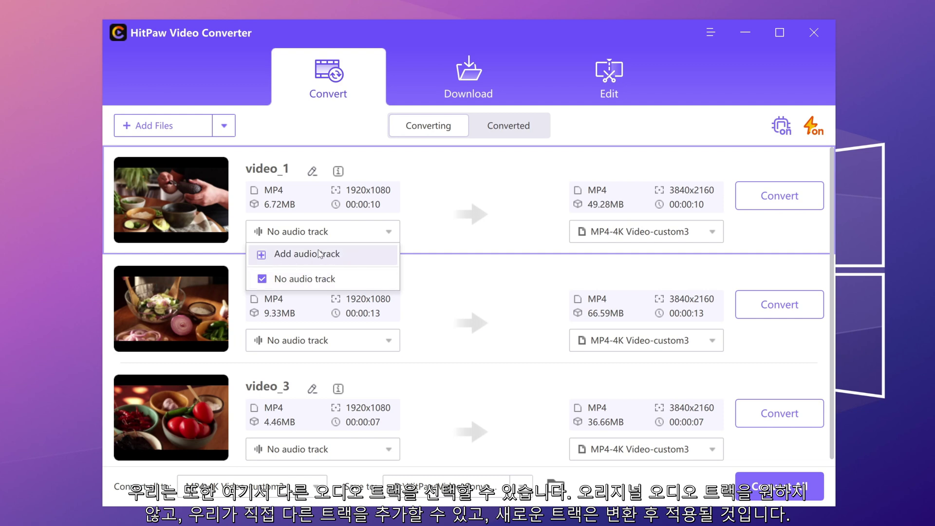
pyautogui.click(424, 241)
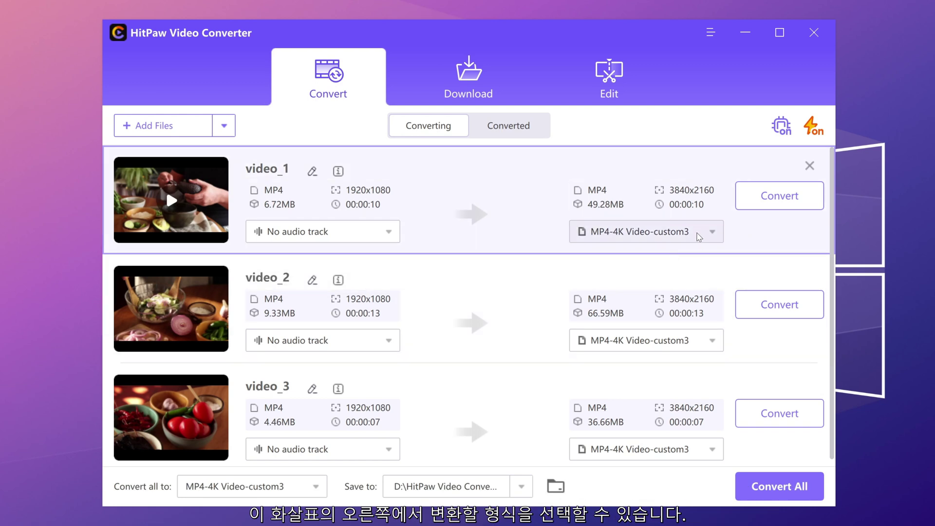
# Step: Open video_1's output format list and browse the Video format presets
pyautogui.click(703, 239)
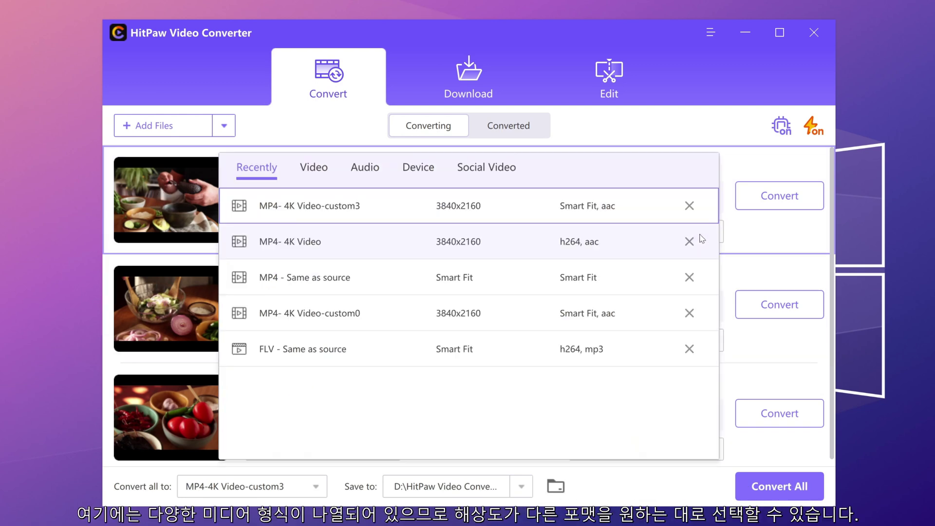
pyautogui.click(307, 167)
pyautogui.scroll(-3, 296, 287)
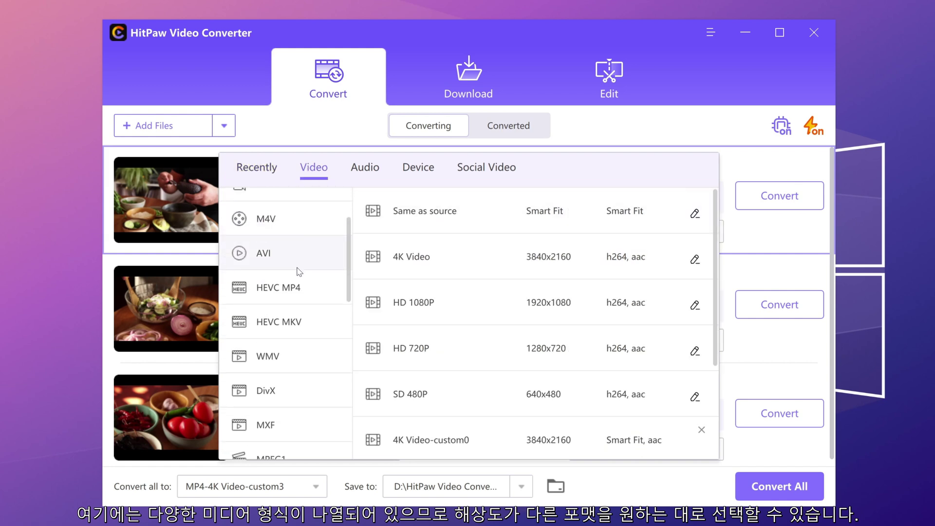
pyautogui.scroll(-5, 294, 324)
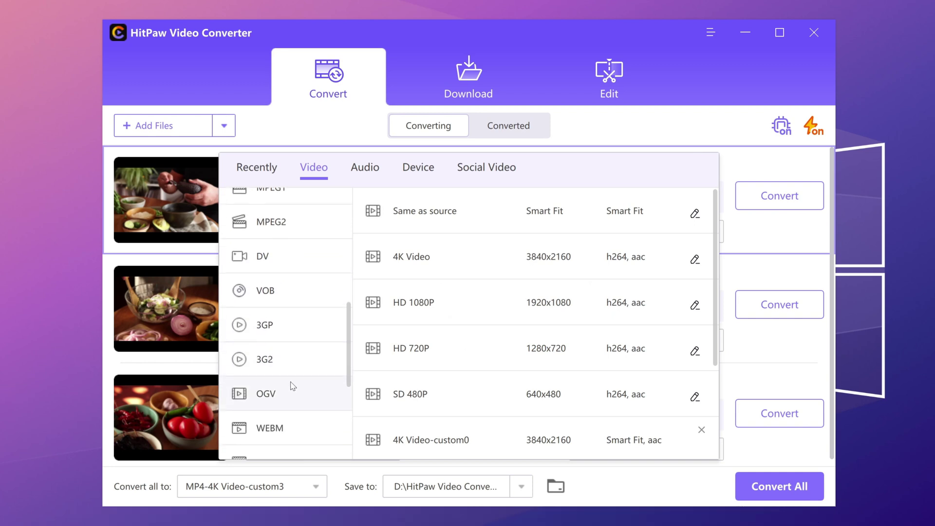
pyautogui.scroll(-3, 292, 429)
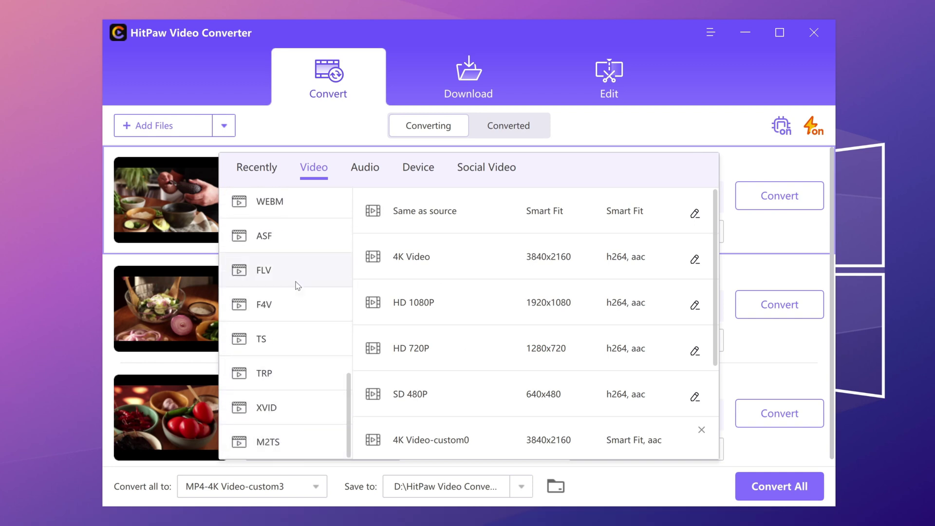
pyautogui.scroll(1, 304, 274)
pyautogui.scroll(10, 306, 275)
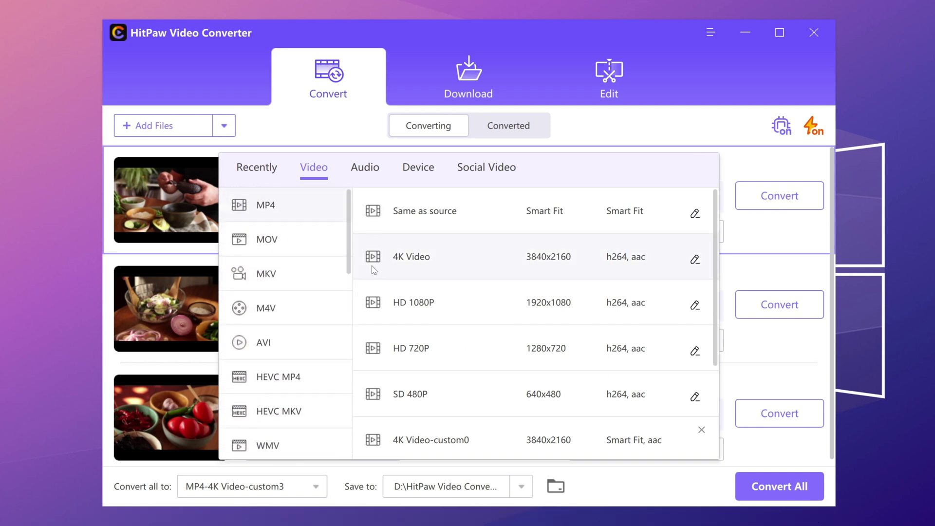
pyautogui.scroll(-3, 467, 288)
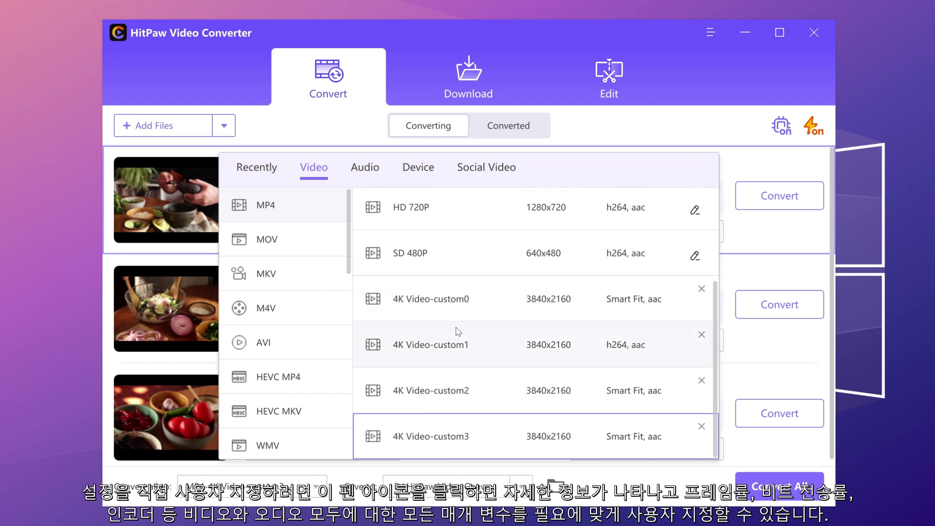
pyautogui.scroll(3, 665, 257)
# Step: Create a custom preset from MP4 4K Video with High Quality at 40000 kbps
pyautogui.click(695, 259)
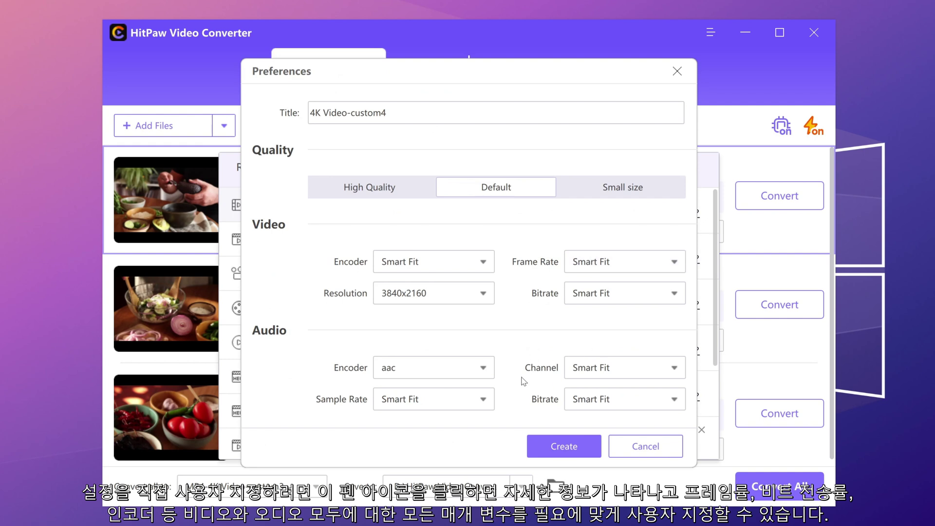
pyautogui.click(454, 263)
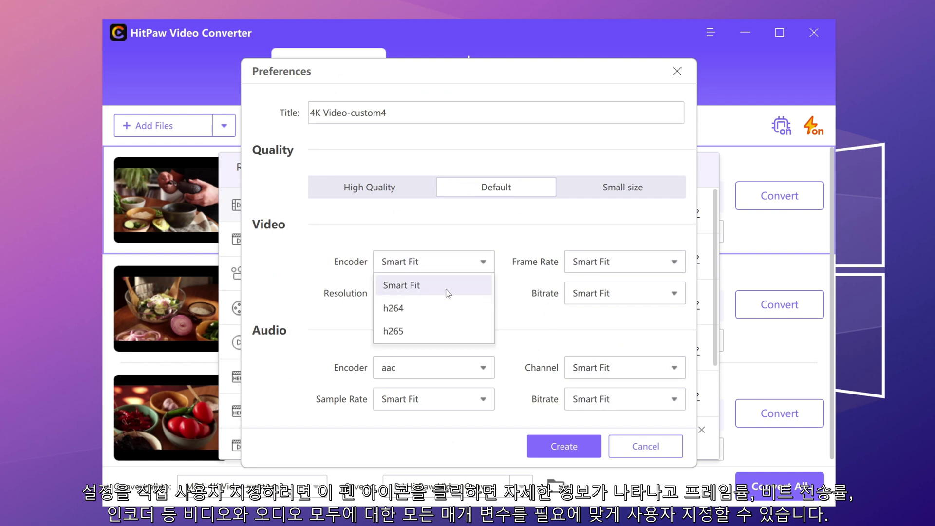
pyautogui.click(599, 262)
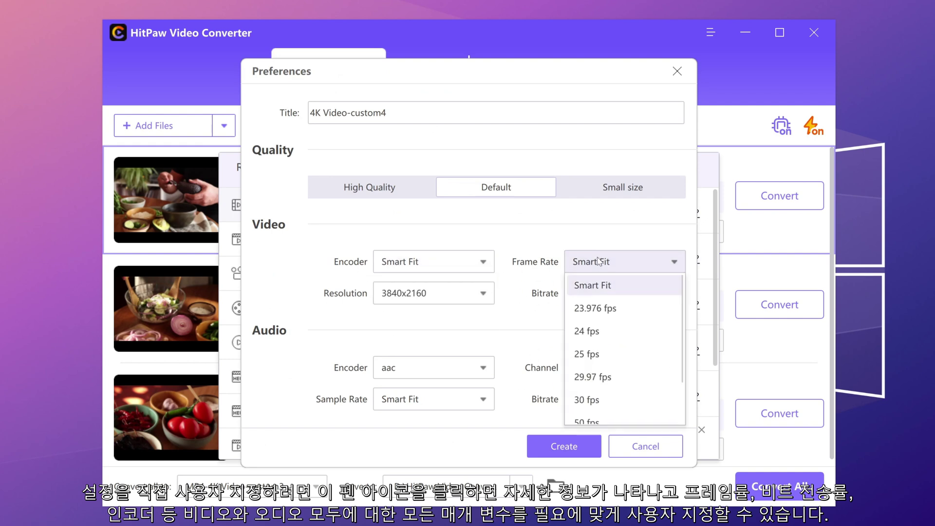
pyautogui.click(550, 333)
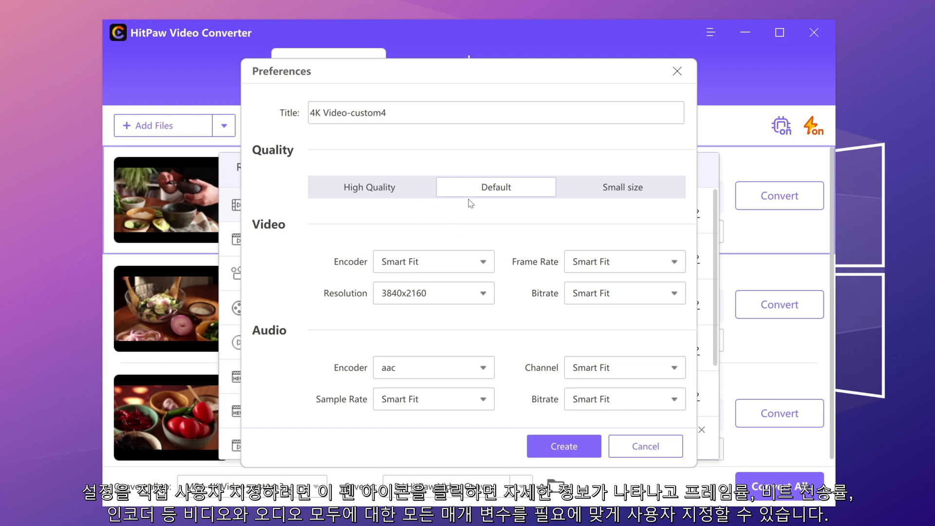
pyautogui.click(606, 185)
pyautogui.click(507, 189)
pyautogui.click(380, 193)
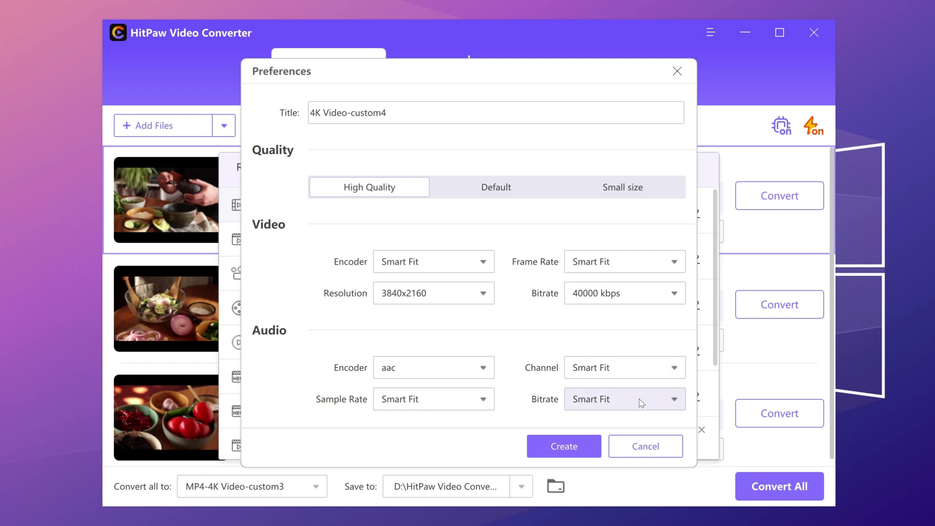
pyautogui.click(590, 445)
# Step: Apply MP4-4K Video-custom4 to video_1, then view the Audio format presets
pyautogui.click(580, 439)
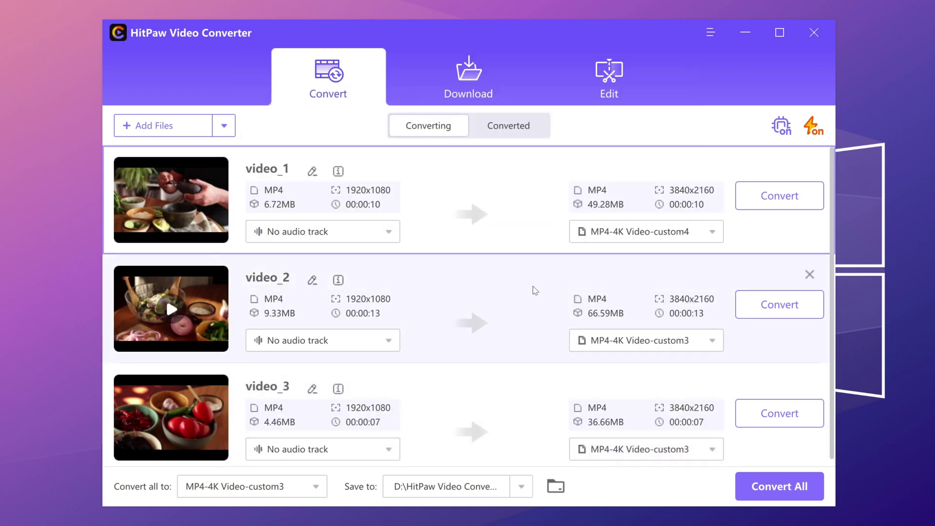
pyautogui.click(708, 232)
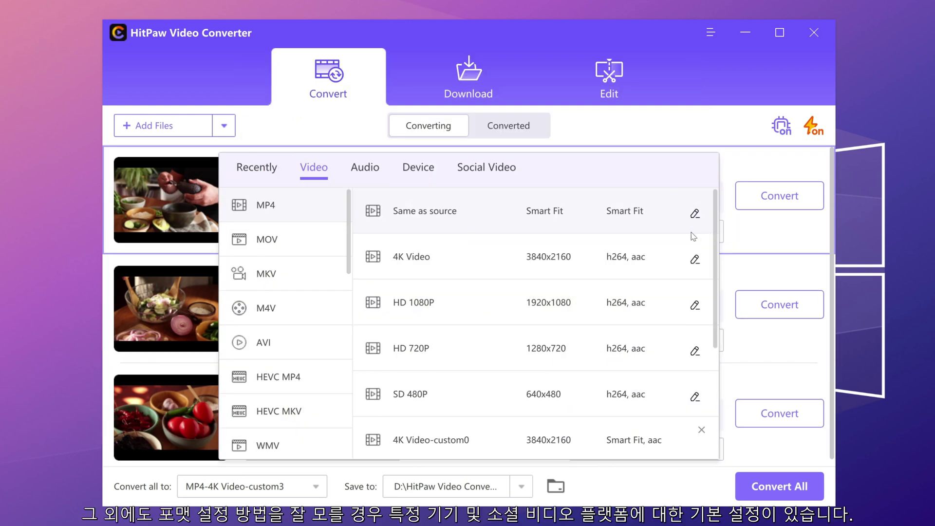
pyautogui.click(365, 167)
# Step: Browse the Device presets for game consoles, Android devices and Apple iPhones
pyautogui.click(418, 167)
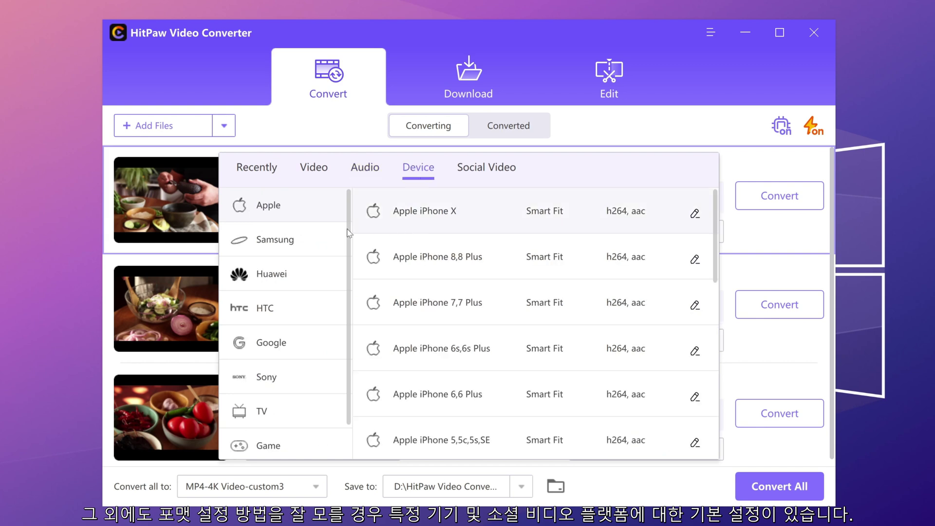
pyautogui.scroll(-1, 303, 328)
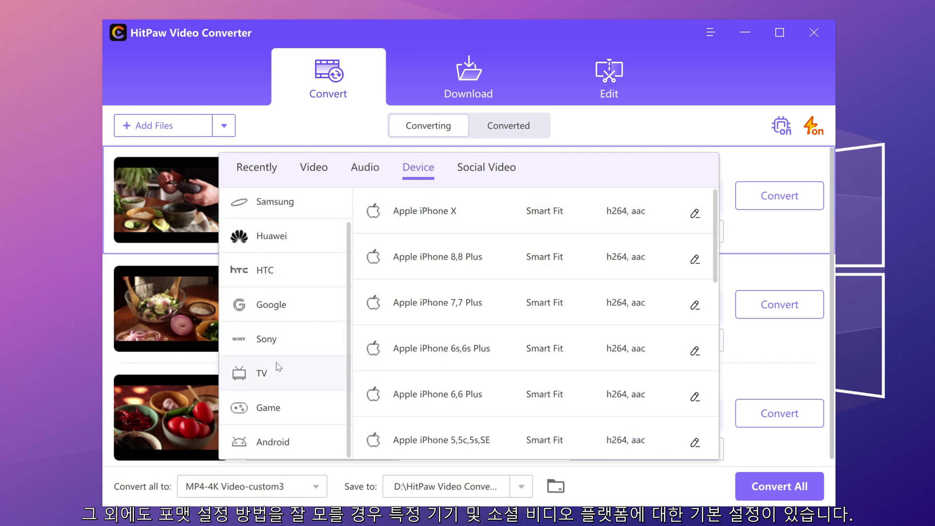
pyautogui.click(271, 408)
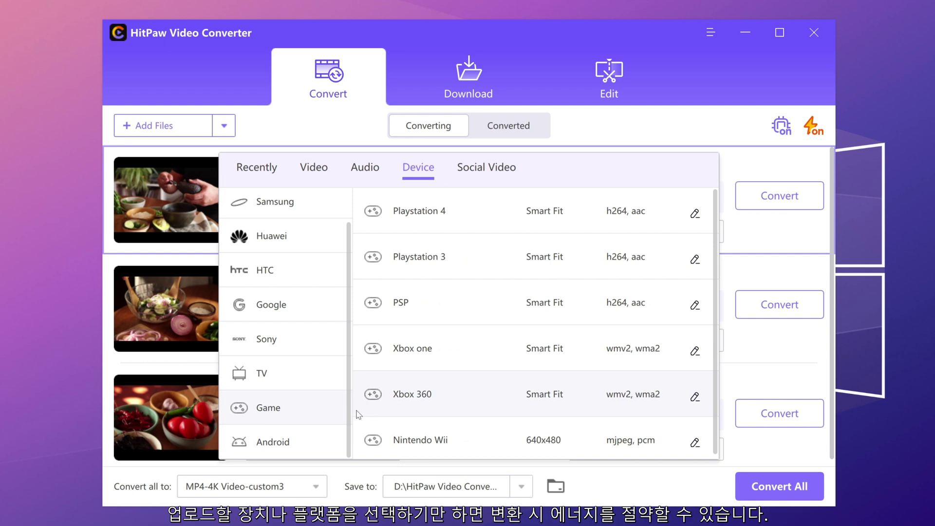
pyautogui.click(280, 441)
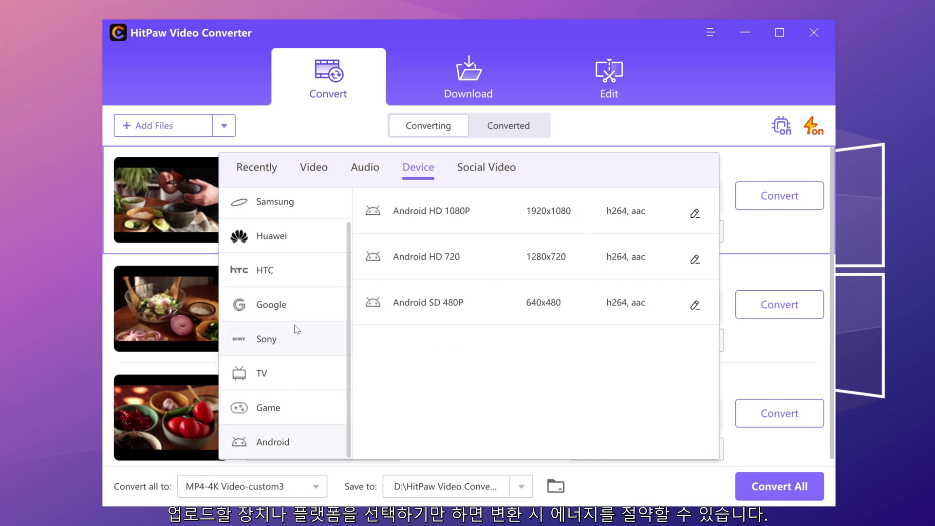
pyautogui.scroll(1, 296, 330)
pyautogui.click(270, 215)
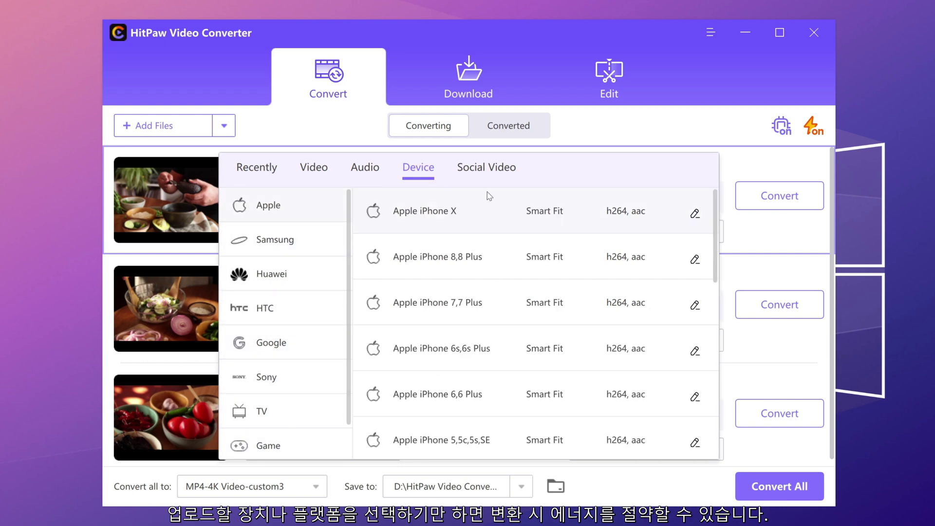
# Step: Browse the Social Video presets for TikTok and Vimeo, then close the format list
pyautogui.click(491, 171)
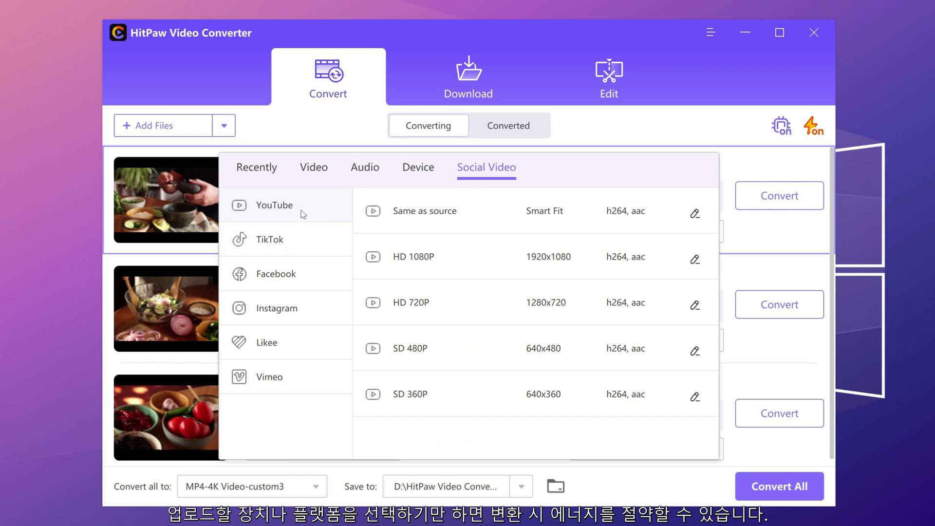
pyautogui.click(268, 242)
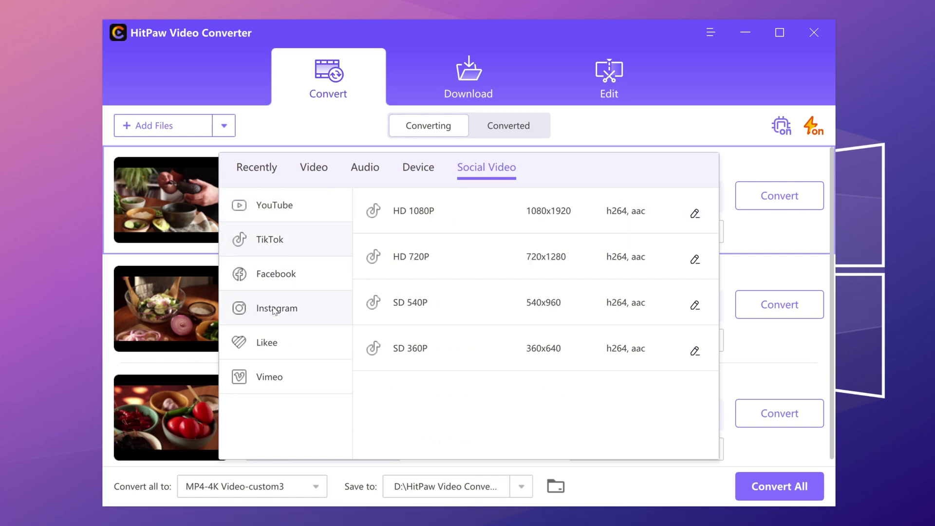
pyautogui.click(275, 378)
pyautogui.click(660, 140)
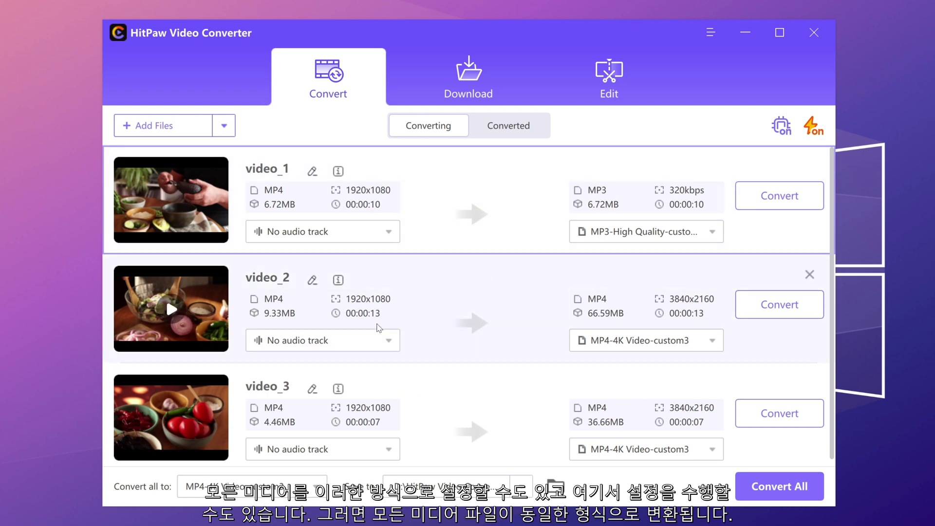
# Step: Set all videos to a new High Quality 40000 kbps MP4-4K Video-custom5 preset, keeping the default save location
pyautogui.click(273, 486)
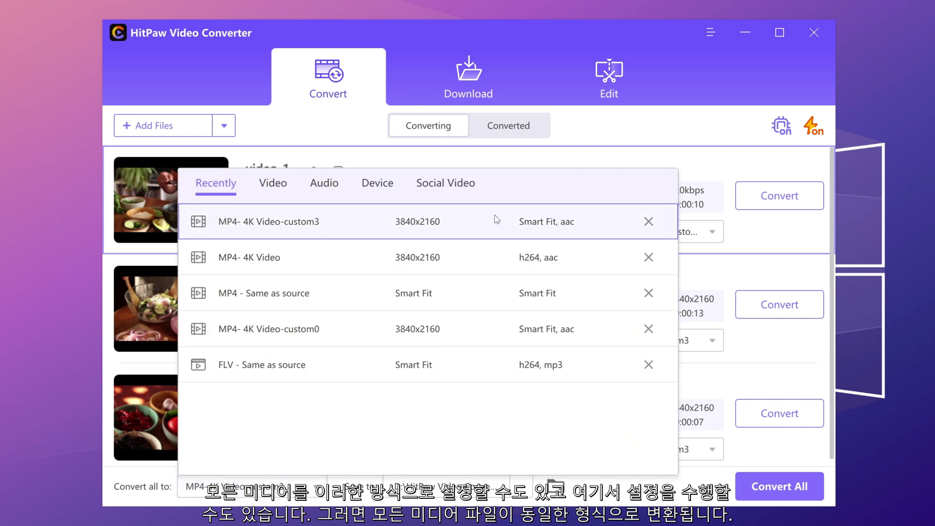
pyautogui.click(273, 183)
pyautogui.click(653, 272)
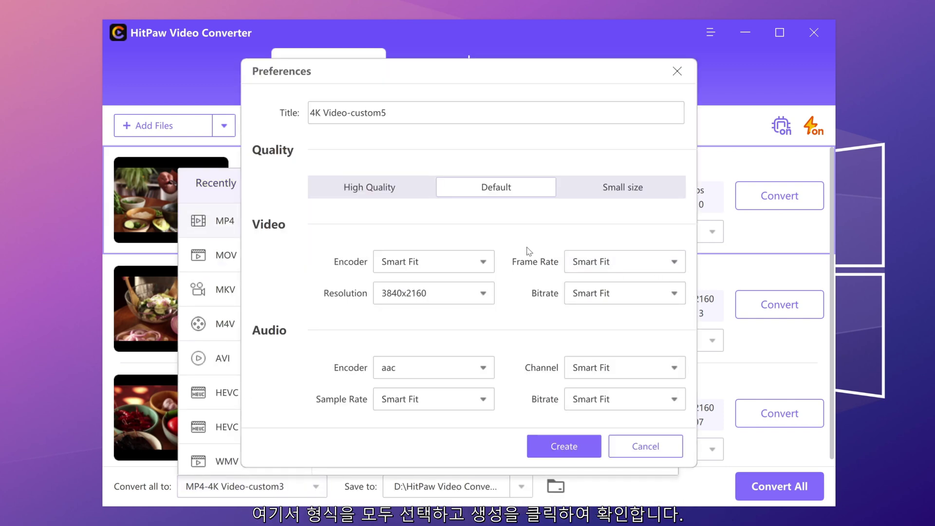
pyautogui.click(366, 188)
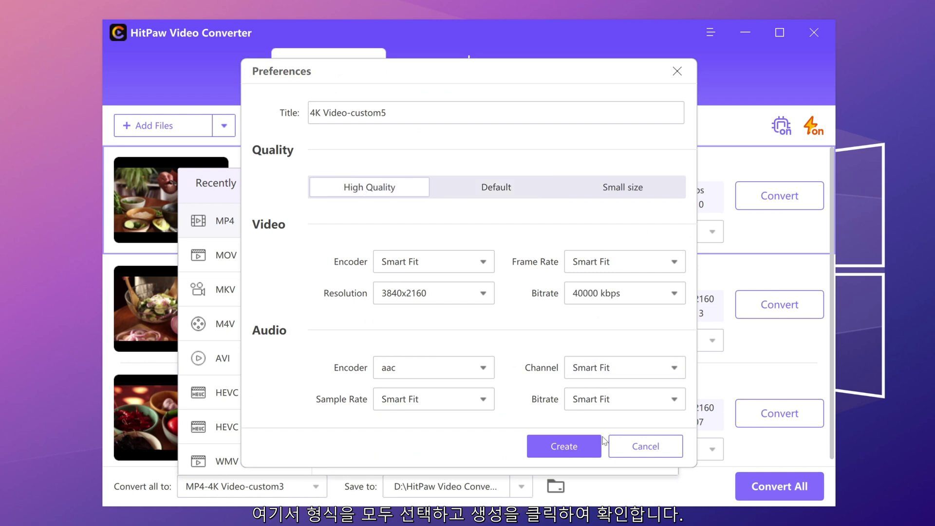
pyautogui.click(571, 449)
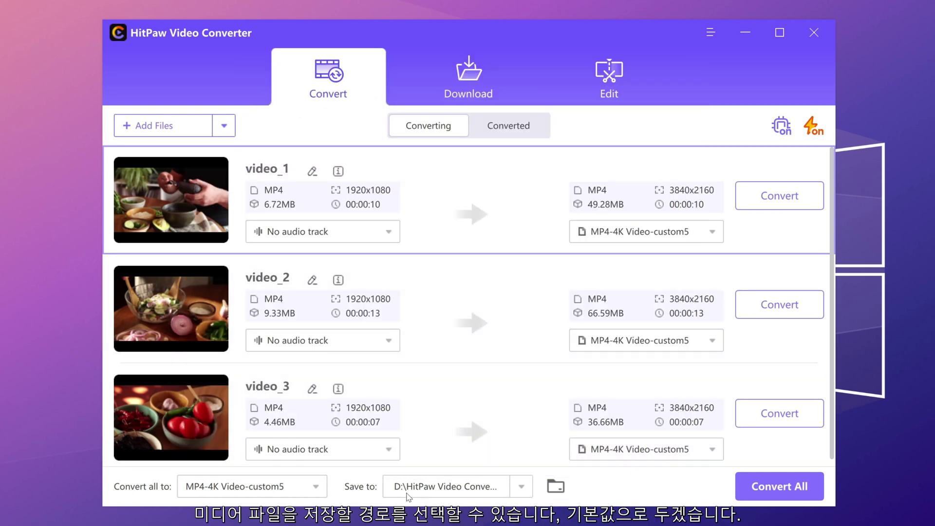
pyautogui.click(521, 486)
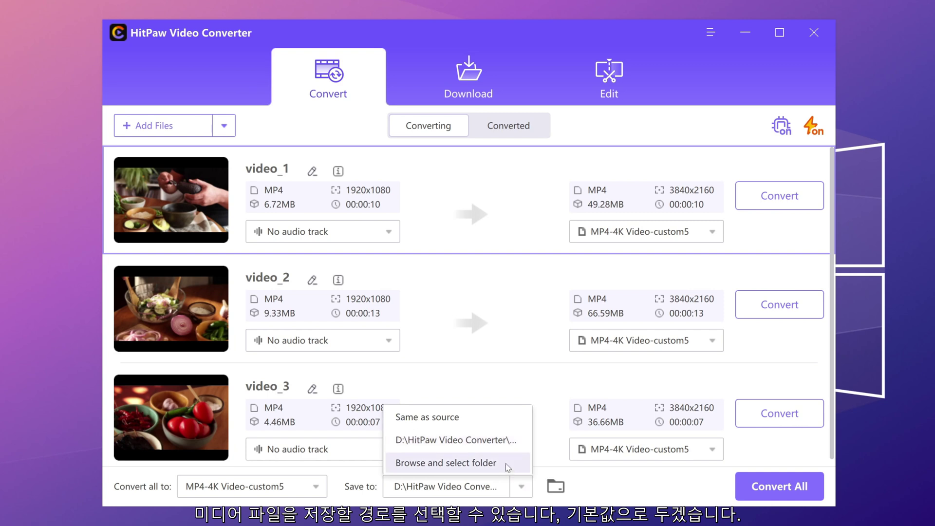
pyautogui.click(528, 486)
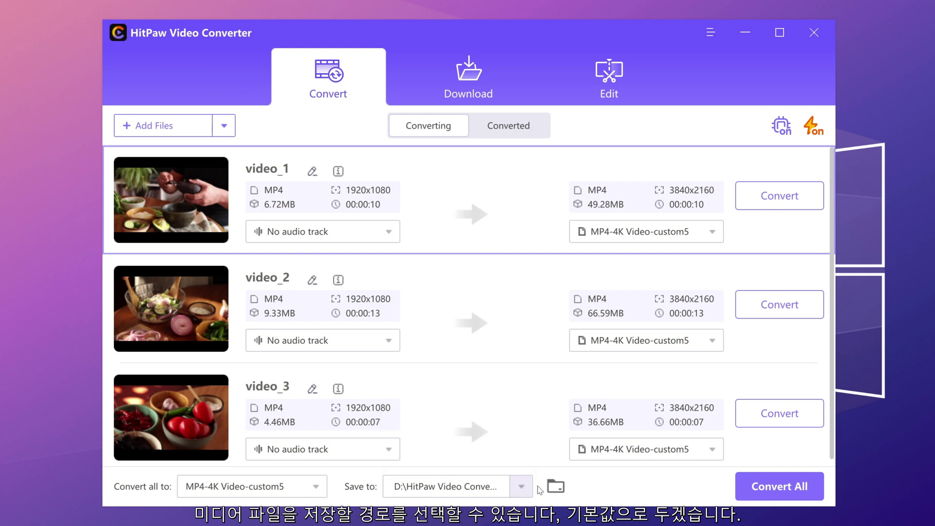
# Step: Enable GPU hardware acceleration and lossless conversion, then convert all three videos to 4K MP4
pyautogui.click(781, 127)
pyautogui.click(811, 128)
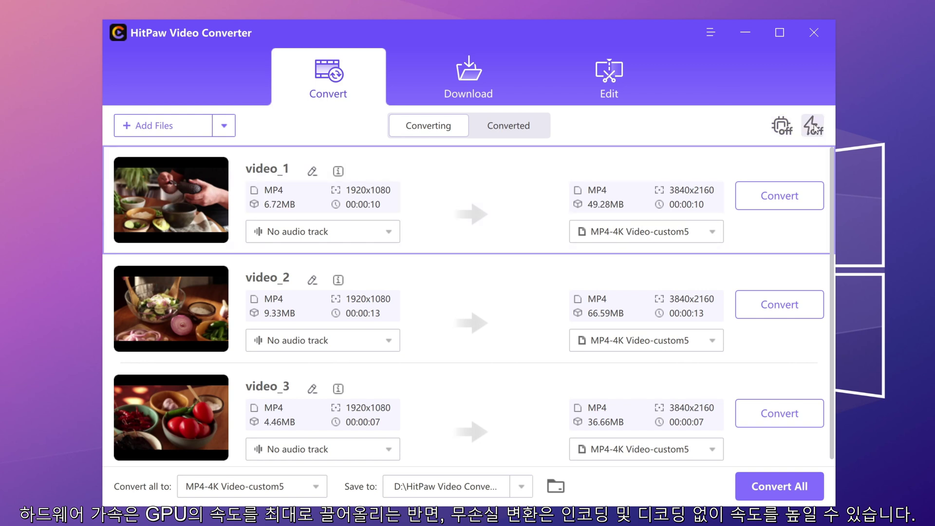
pyautogui.click(781, 126)
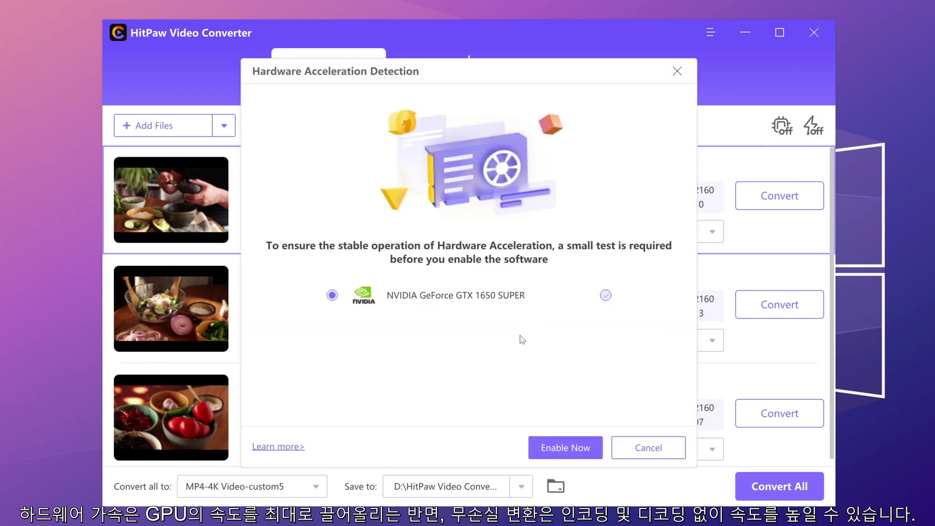
pyautogui.click(561, 442)
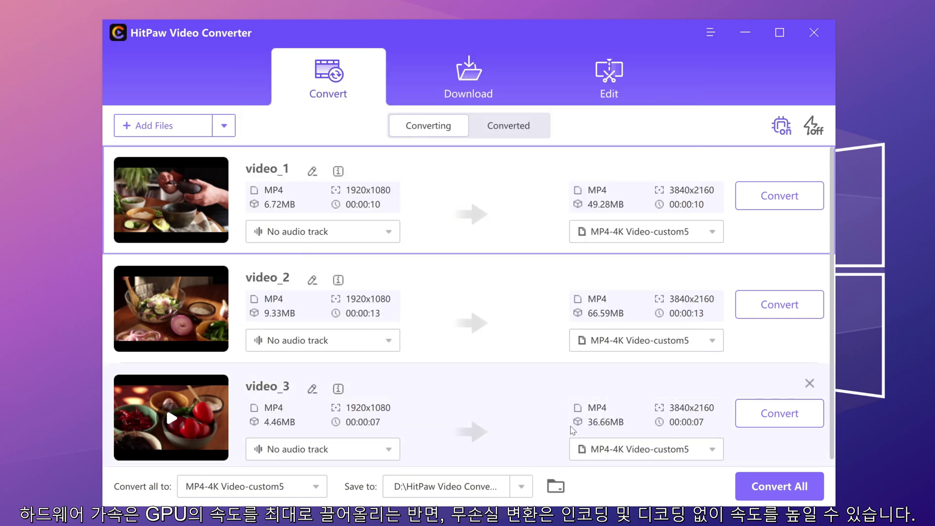
pyautogui.click(811, 127)
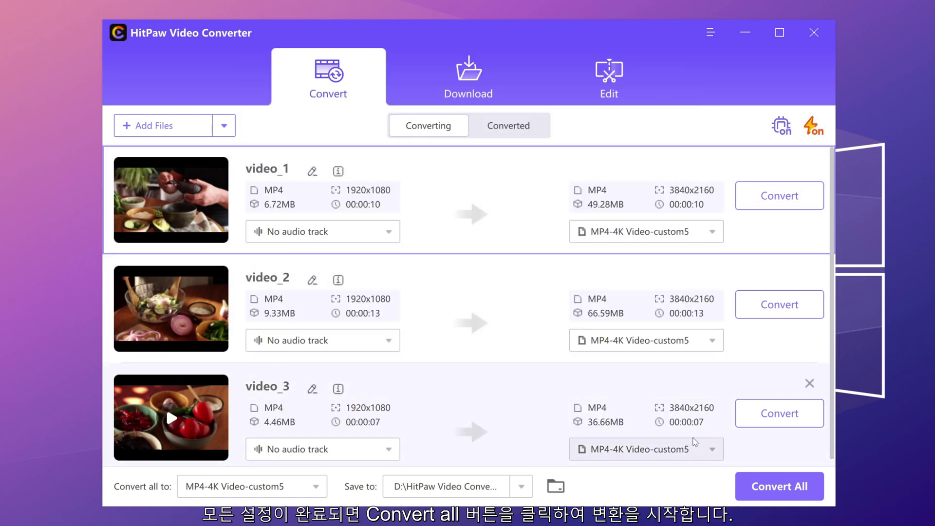
pyautogui.click(780, 488)
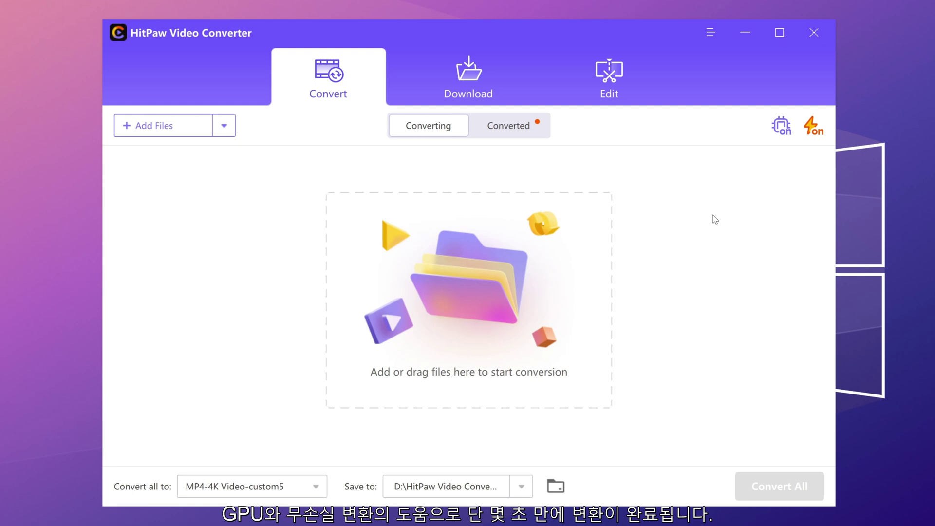
# Step: Review the three converted 3840x2160 MP4s, preview video_3(1), and add it to the edit list
pyautogui.click(517, 128)
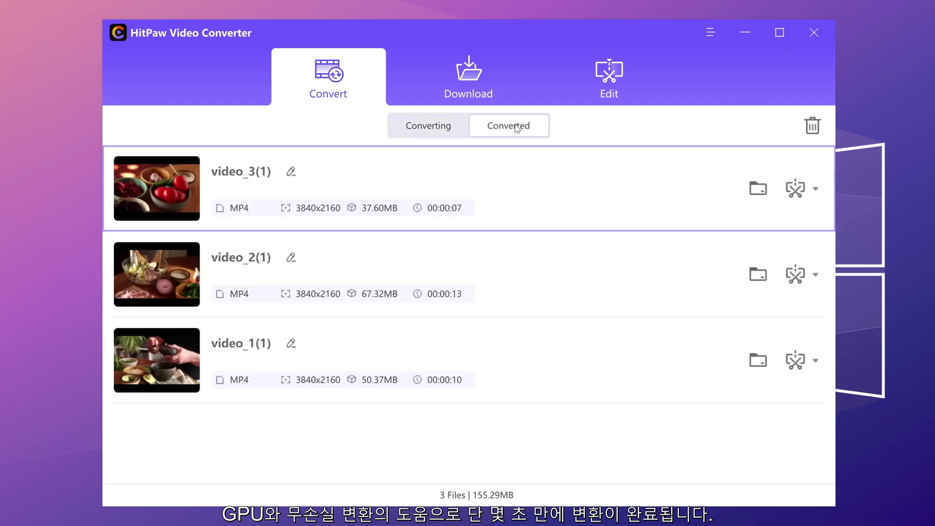
pyautogui.moveTo(585, 153)
pyautogui.moveTo(262, 378)
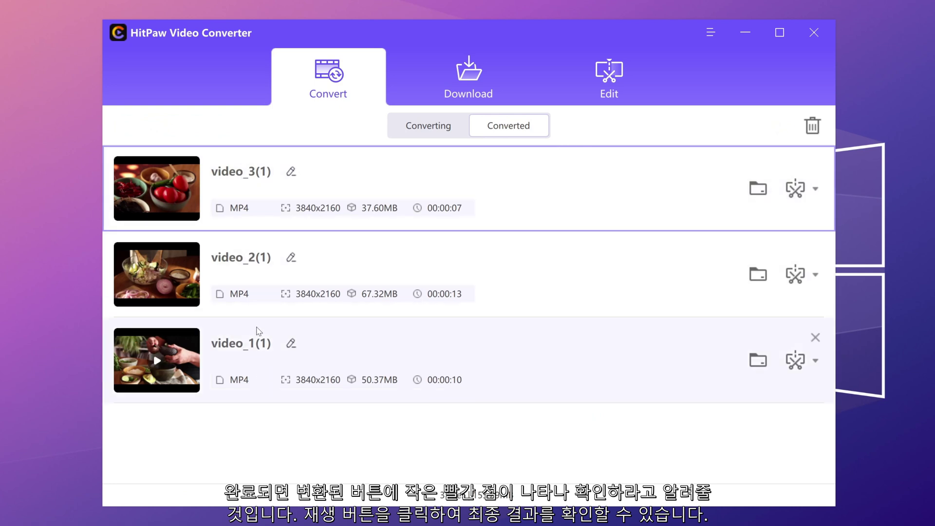
pyautogui.click(156, 189)
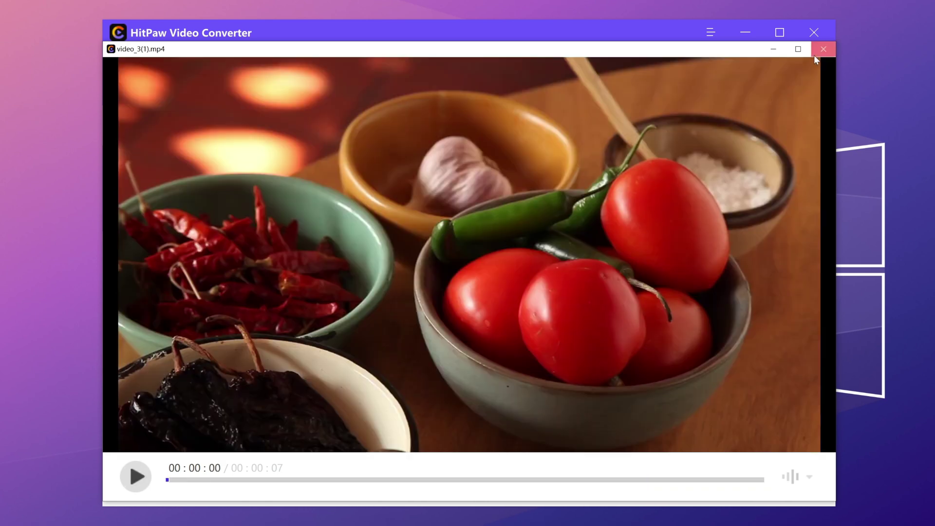
pyautogui.click(824, 49)
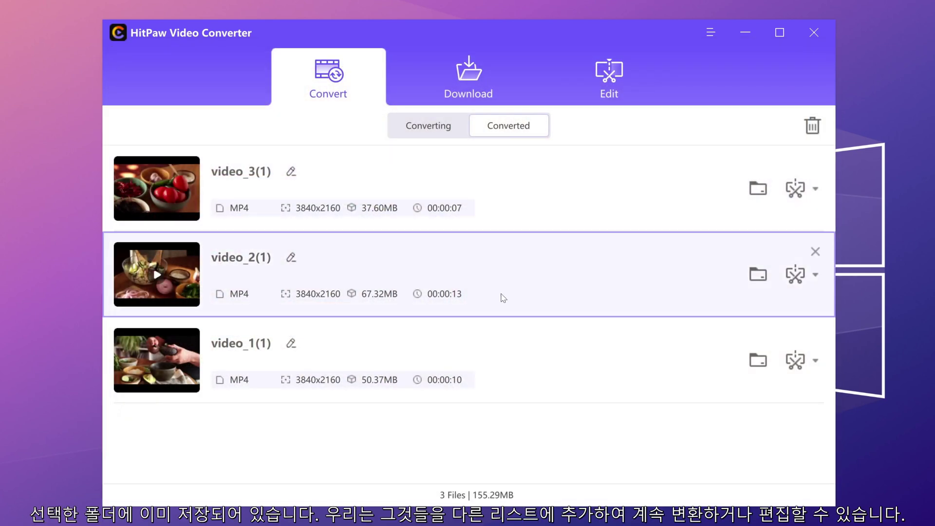
pyautogui.click(817, 189)
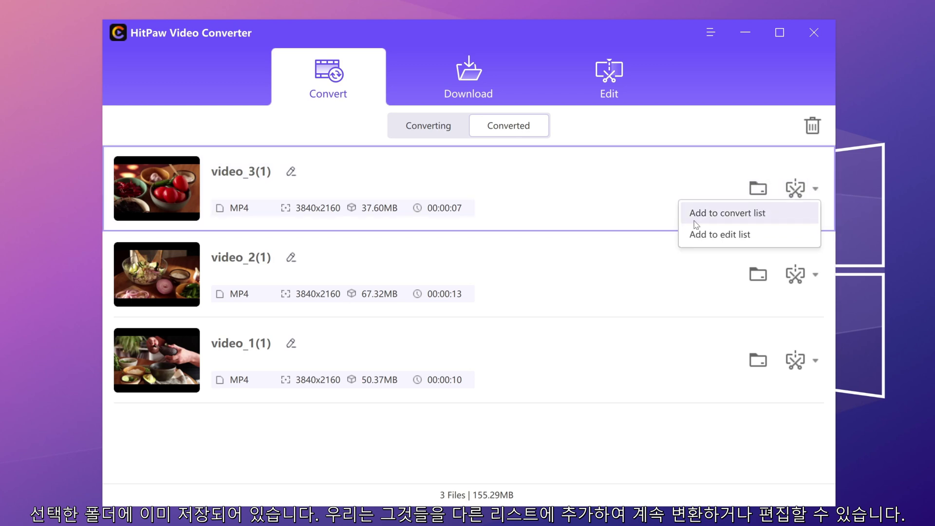
pyautogui.click(740, 245)
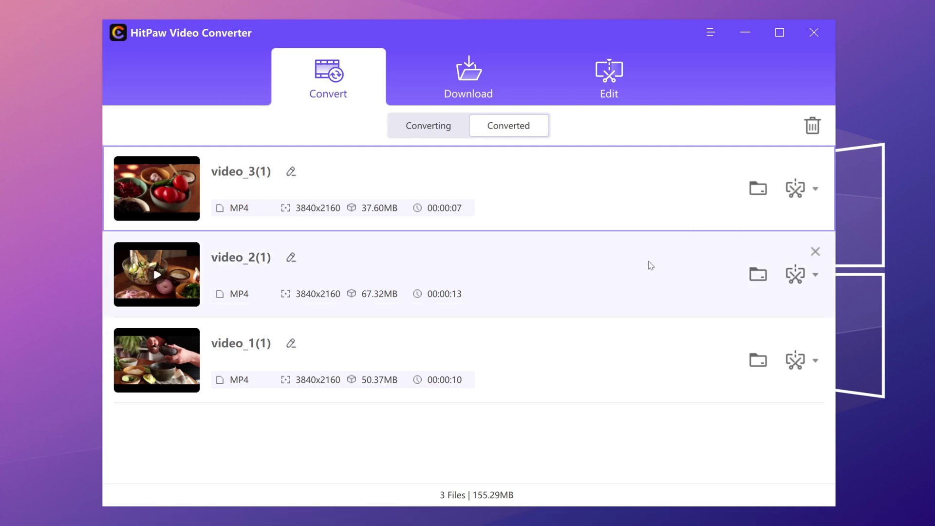
# Step: Copy the share link of the HitPaw Video Converter release video on YouTube
pyautogui.click(472, 80)
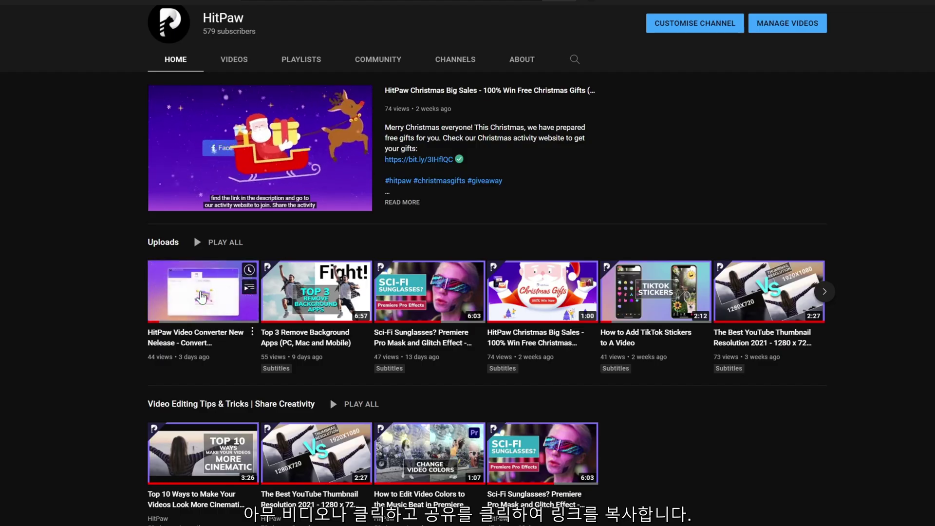
pyautogui.click(229, 288)
pyautogui.click(594, 388)
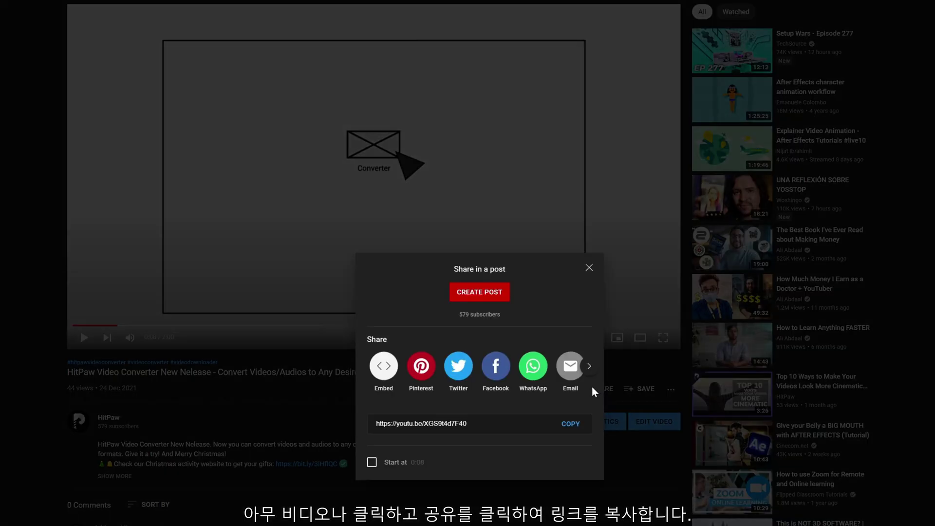
pyautogui.click(576, 424)
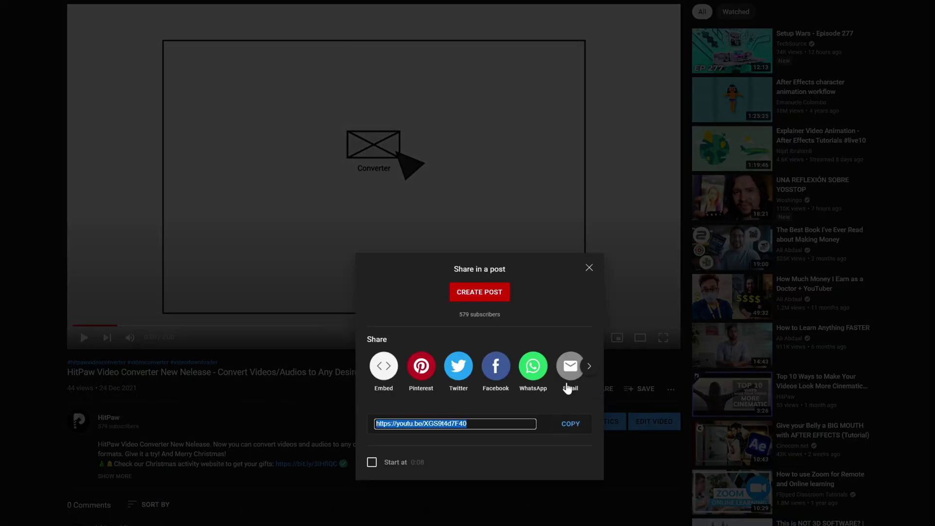
pyautogui.click(588, 269)
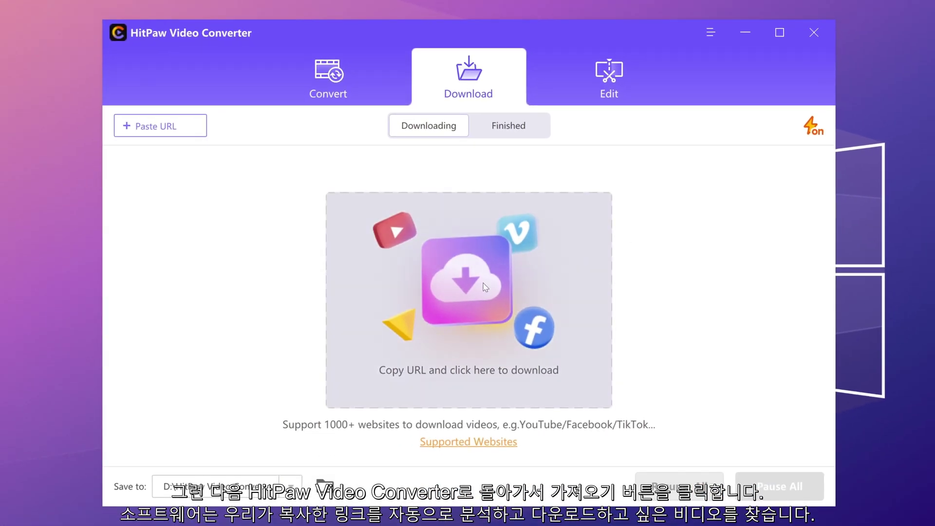
# Step: Paste the copied YouTube link and download the video as MP4 1080P
pyautogui.click(485, 287)
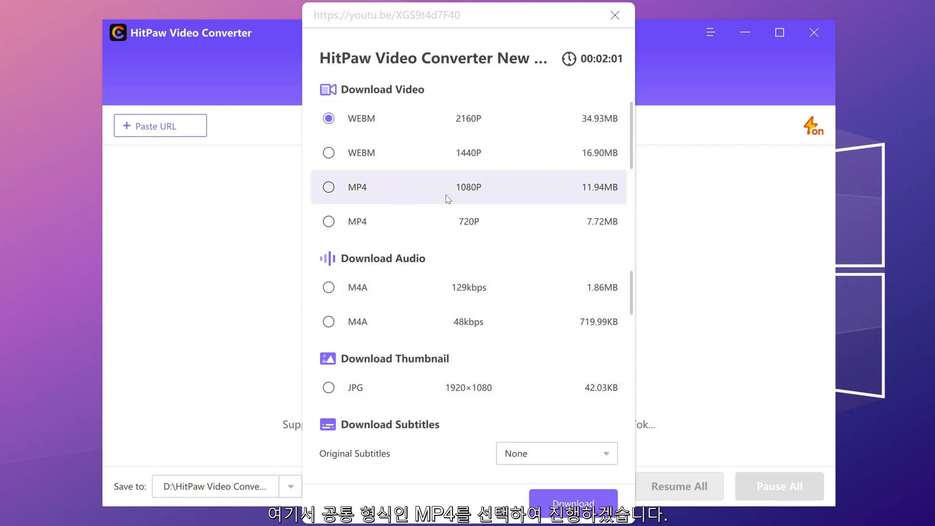
pyautogui.click(378, 184)
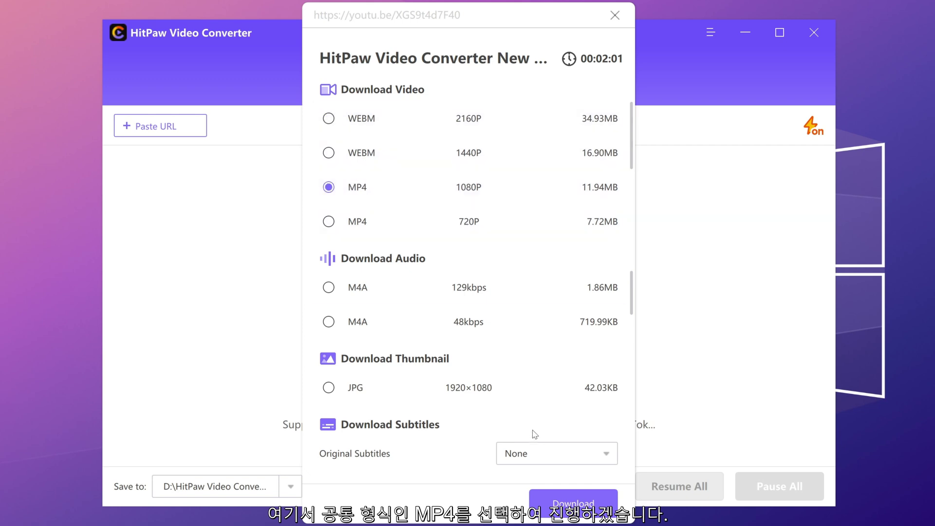
pyautogui.click(569, 504)
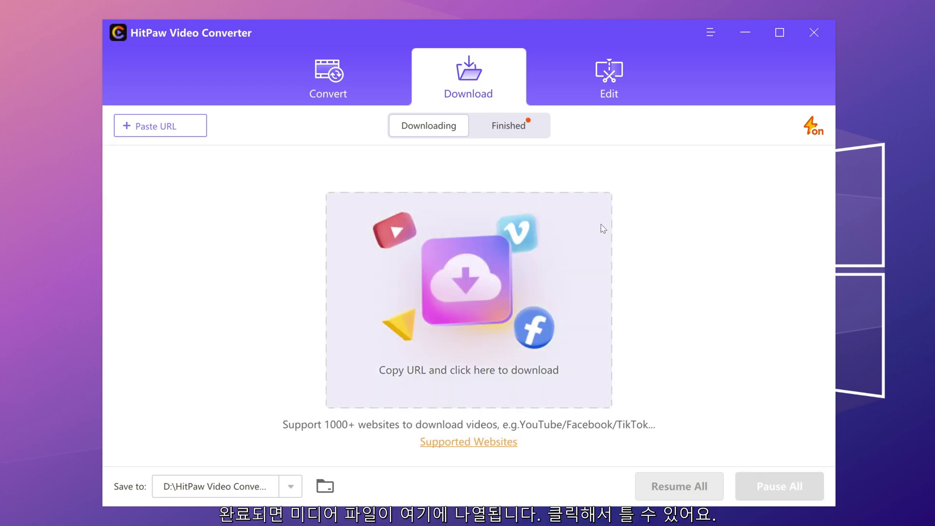
# Step: Play the downloaded release video, skipping to 0:13, 0:30, 0:48 and 1:17, and keep its audio track
pyautogui.click(508, 127)
pyautogui.click(155, 187)
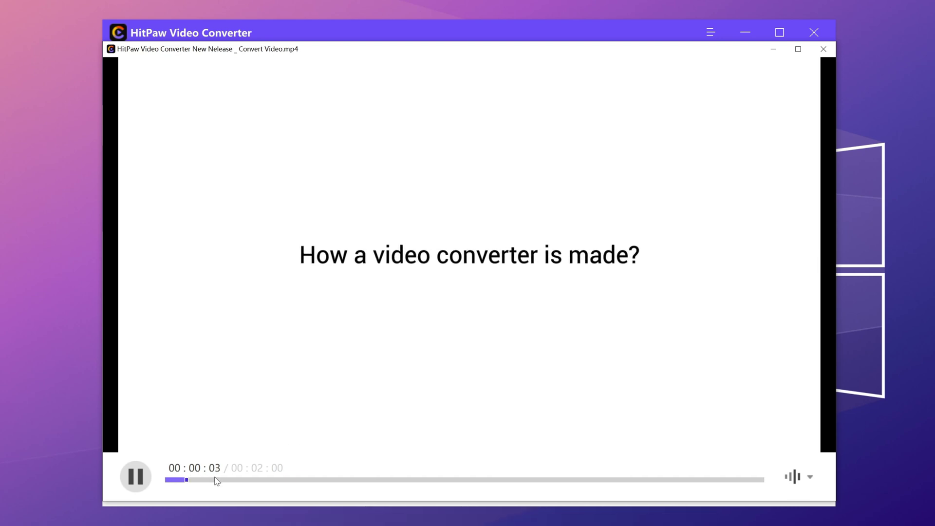
pyautogui.click(230, 480)
pyautogui.click(318, 480)
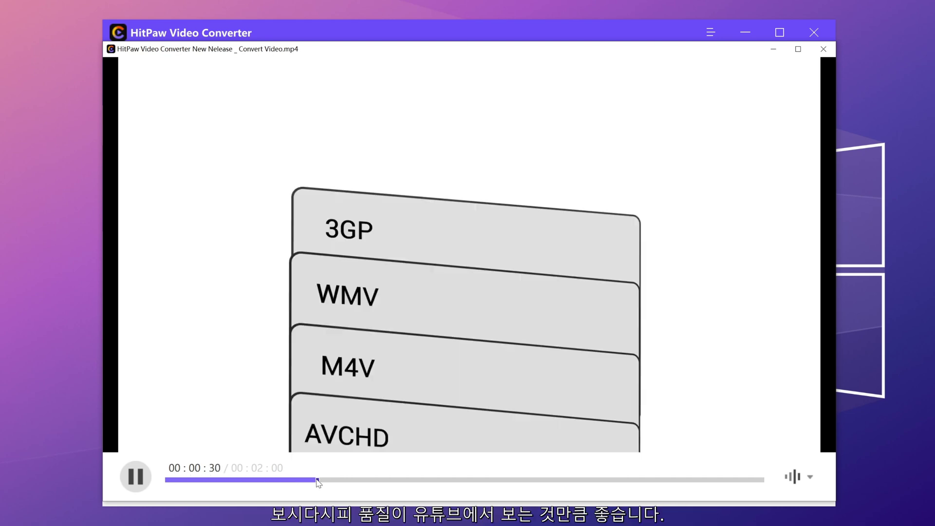
pyautogui.click(405, 480)
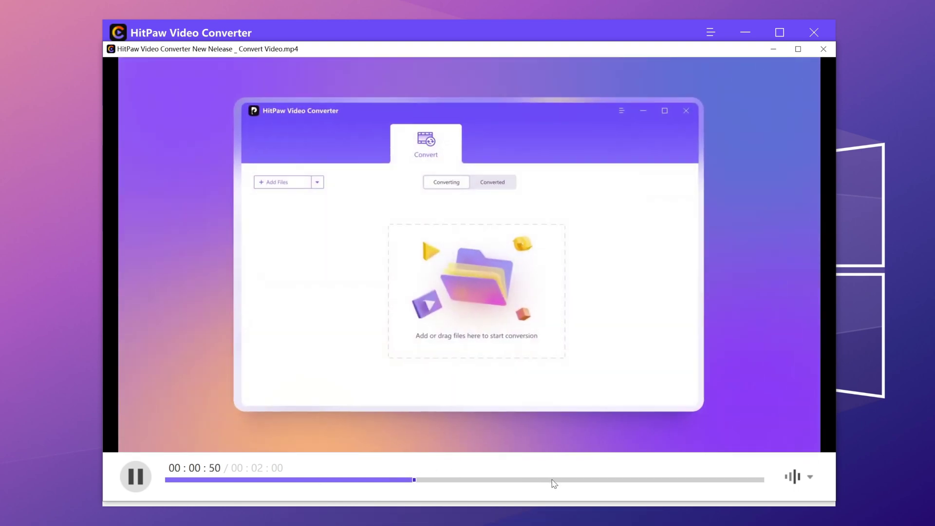
pyautogui.click(553, 480)
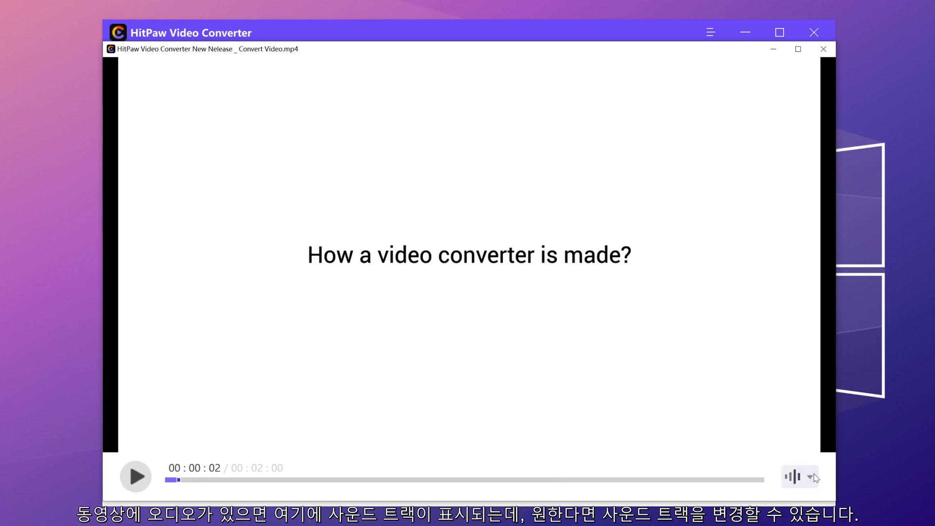
pyautogui.click(812, 477)
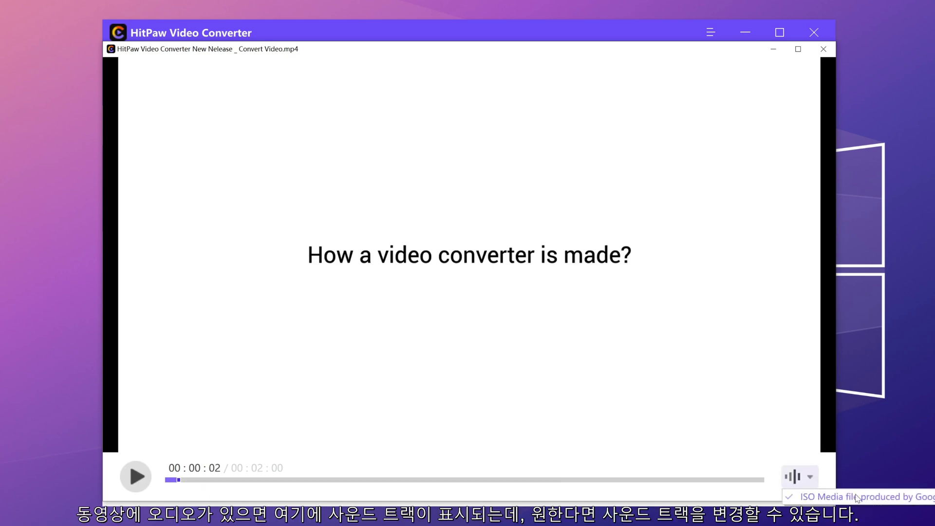
pyautogui.click(809, 499)
# Step: Add the downloaded video to the Convert list and set its audio to No audio track
pyautogui.click(824, 49)
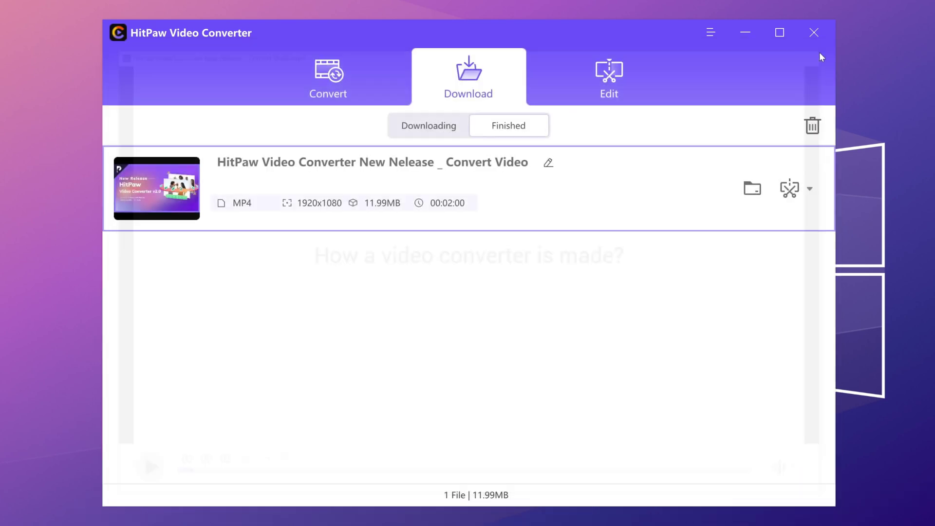
pyautogui.click(809, 191)
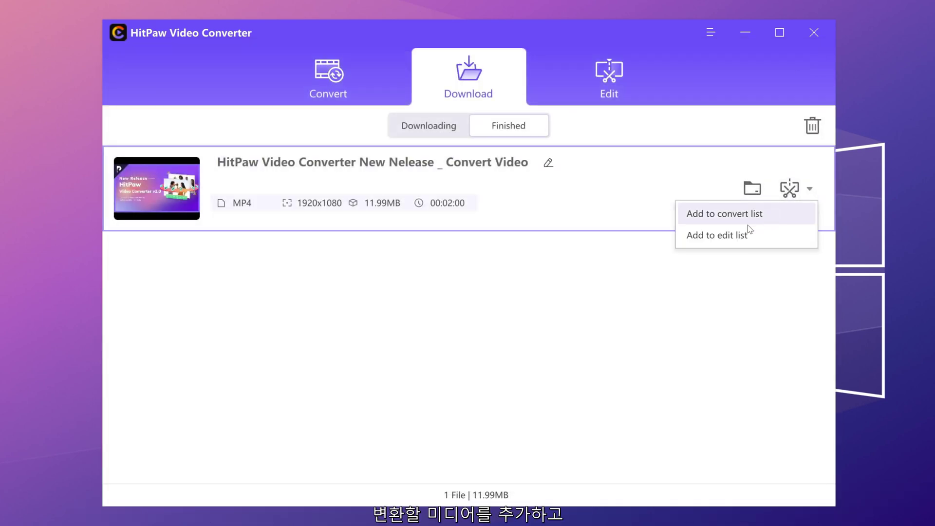
pyautogui.click(716, 219)
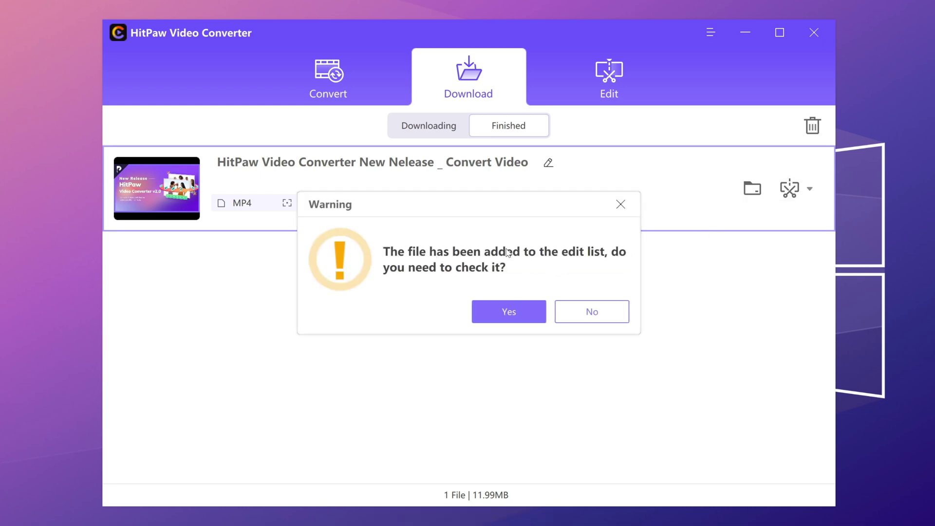
pyautogui.click(502, 310)
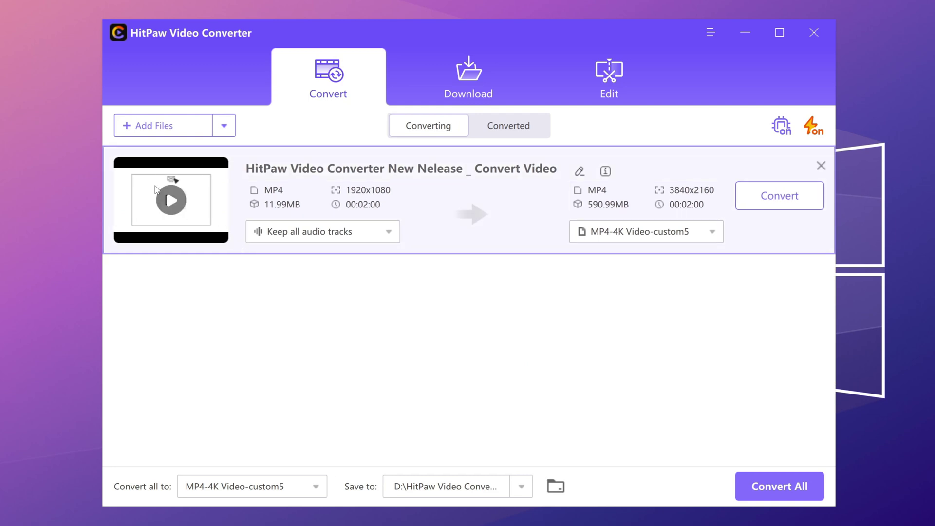
pyautogui.click(388, 233)
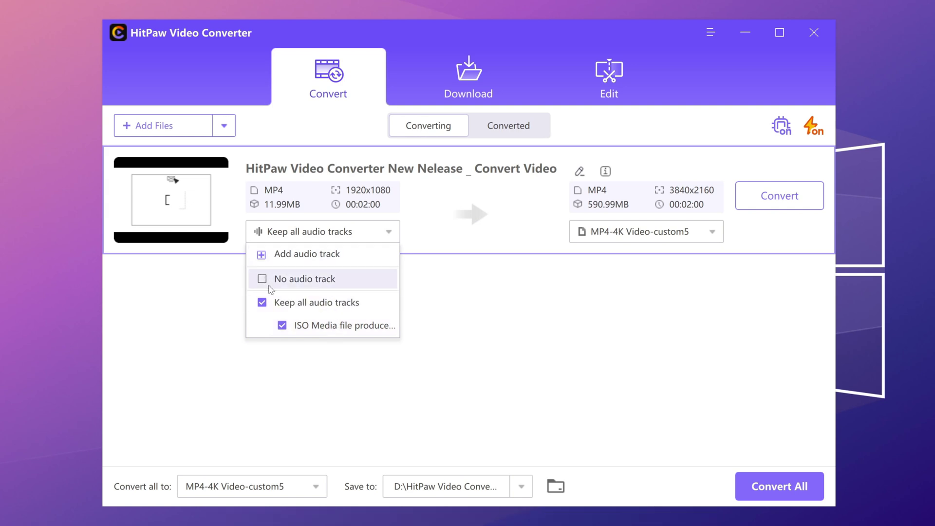
pyautogui.click(276, 283)
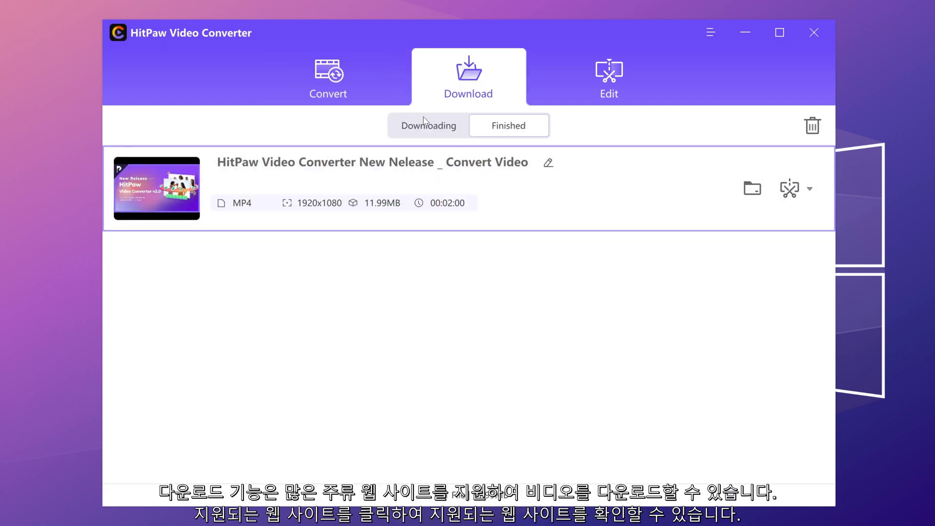
# Step: Browse hitpaw.com's supported download websites table, expanding it with Learn More
pyautogui.click(424, 121)
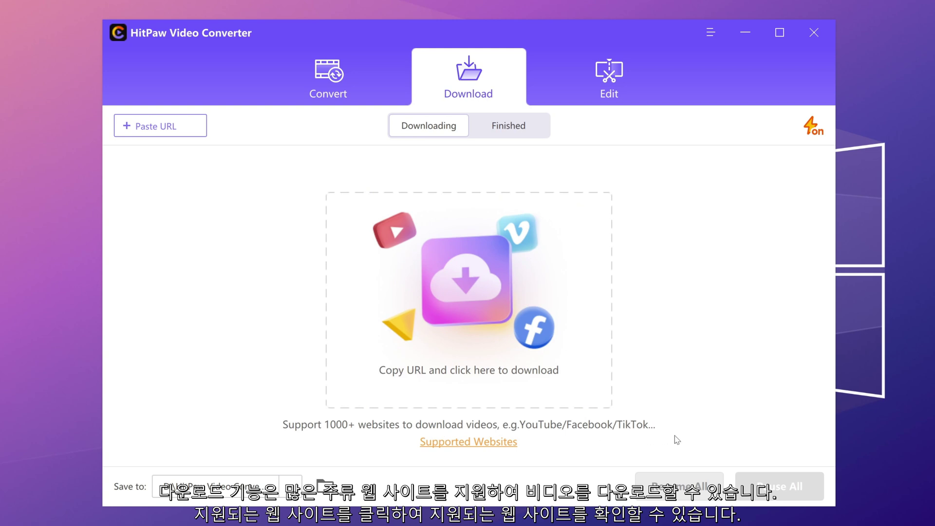
pyautogui.click(463, 444)
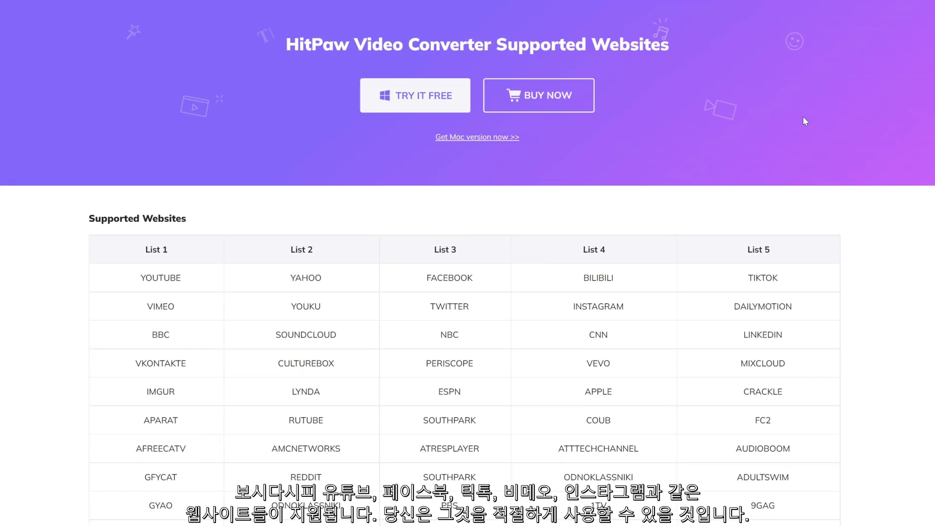
pyautogui.scroll(-2, 805, 121)
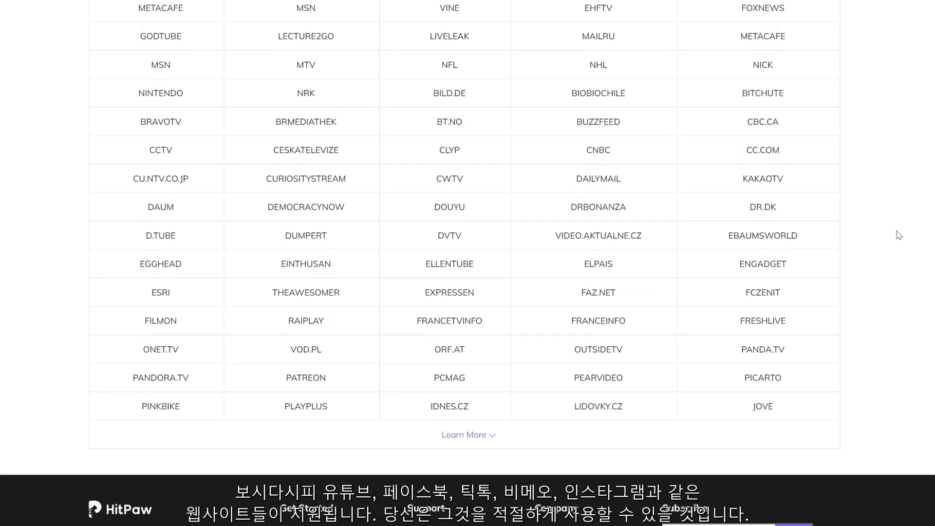
pyautogui.click(463, 436)
pyautogui.scroll(-5, 528, 410)
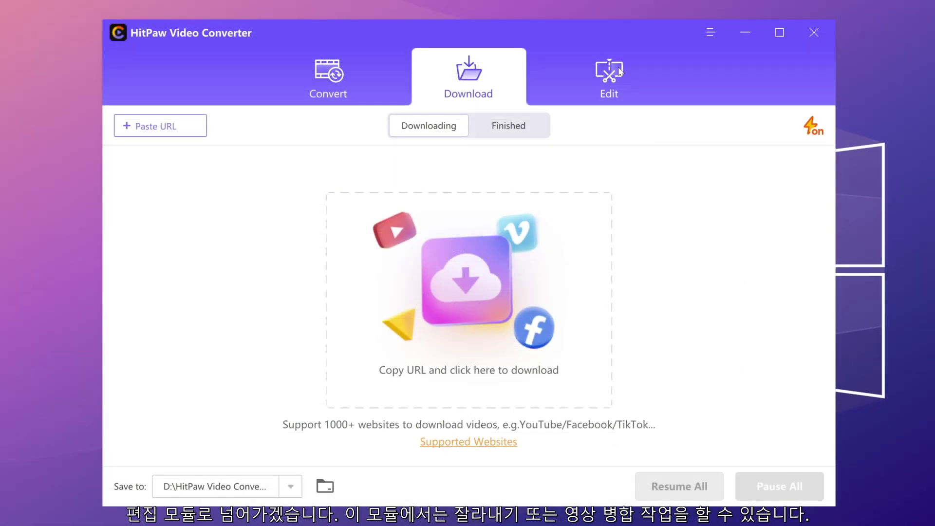
# Step: View the Edit module's Cut and Merge cards, then return to the Convert module
pyautogui.click(618, 71)
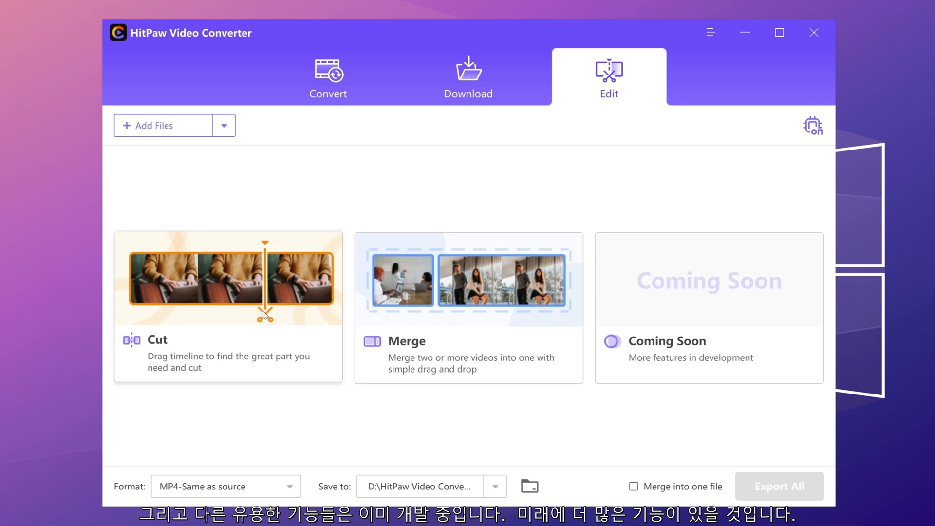
pyautogui.click(321, 69)
# Step: Add video_3(1), video_2(1) and video_1(1) to the edit list, declining each prompt, and open Edit
pyautogui.click(516, 129)
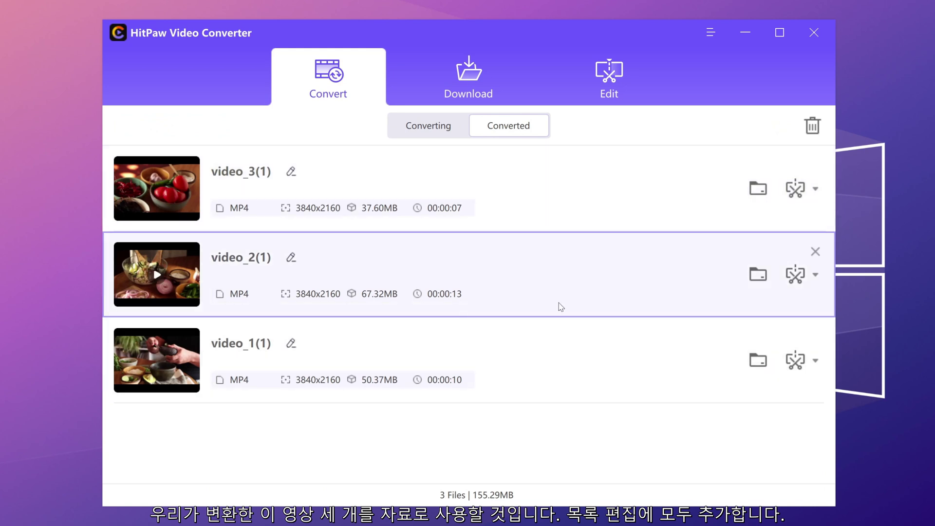
pyautogui.click(816, 188)
pyautogui.click(714, 236)
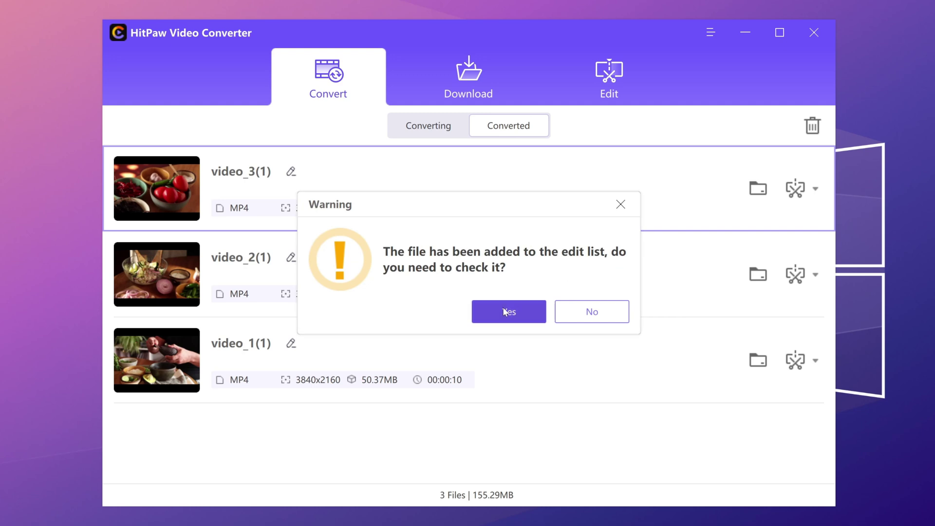
pyautogui.click(565, 312)
pyautogui.click(816, 274)
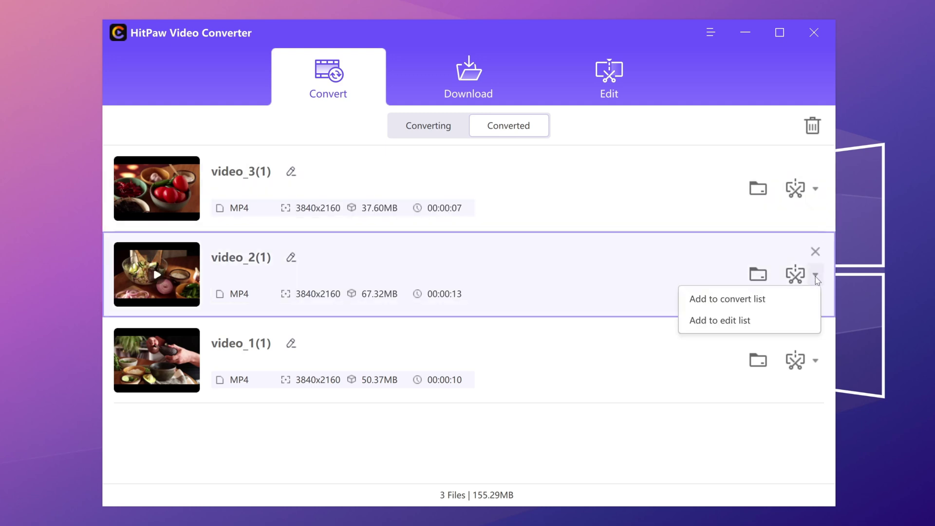
pyautogui.click(722, 320)
pyautogui.click(591, 313)
pyautogui.click(815, 360)
pyautogui.click(720, 406)
pyautogui.click(590, 314)
pyautogui.click(609, 100)
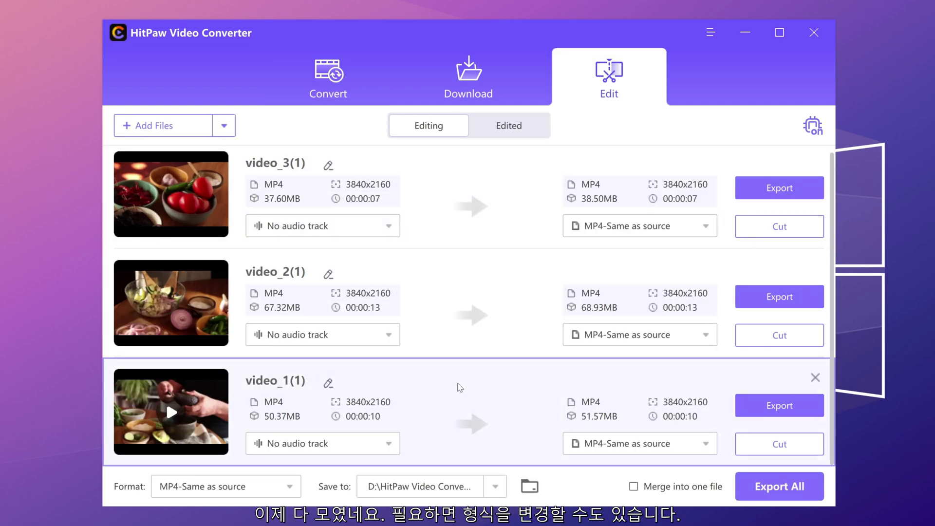
pyautogui.scroll(1, 497, 282)
pyautogui.click(624, 232)
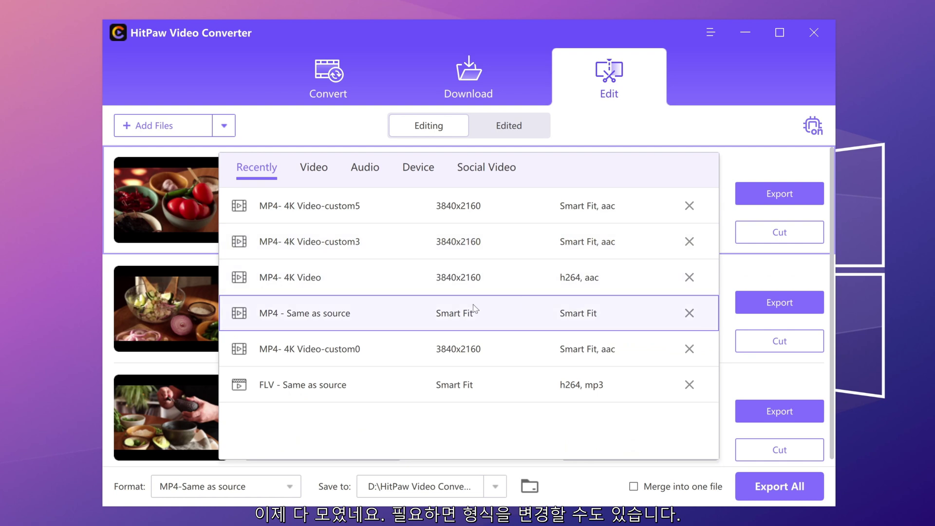
pyautogui.click(306, 150)
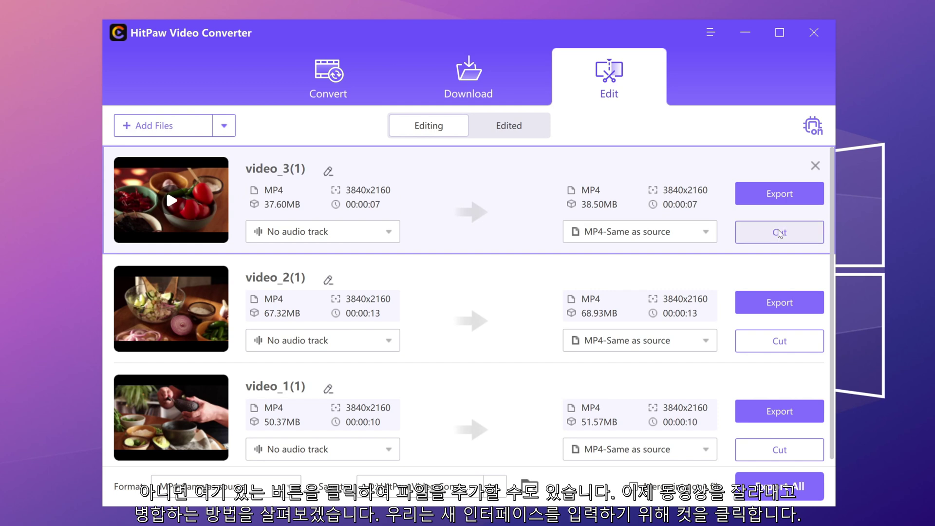
# Step: Split video_3(1) at 00:00:03.479 in the Cut editor
pyautogui.click(768, 232)
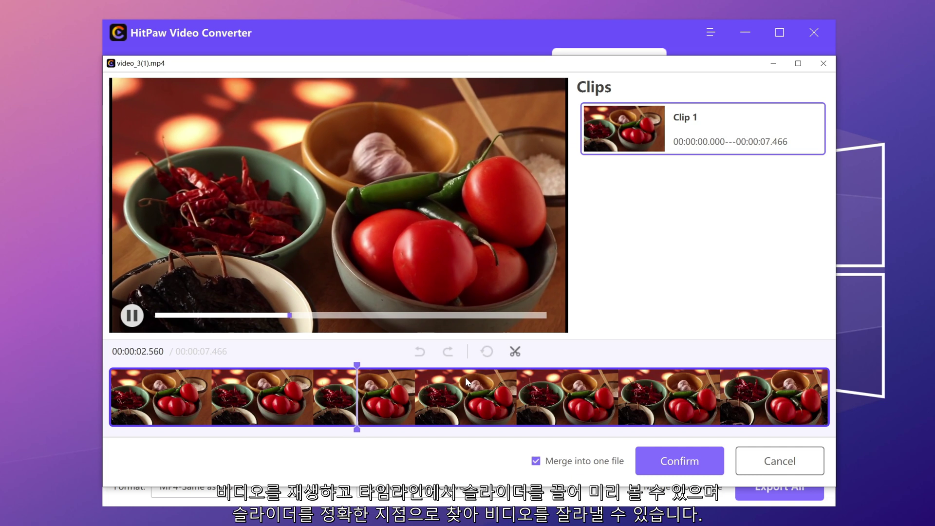
pyautogui.click(725, 392)
pyautogui.click(146, 397)
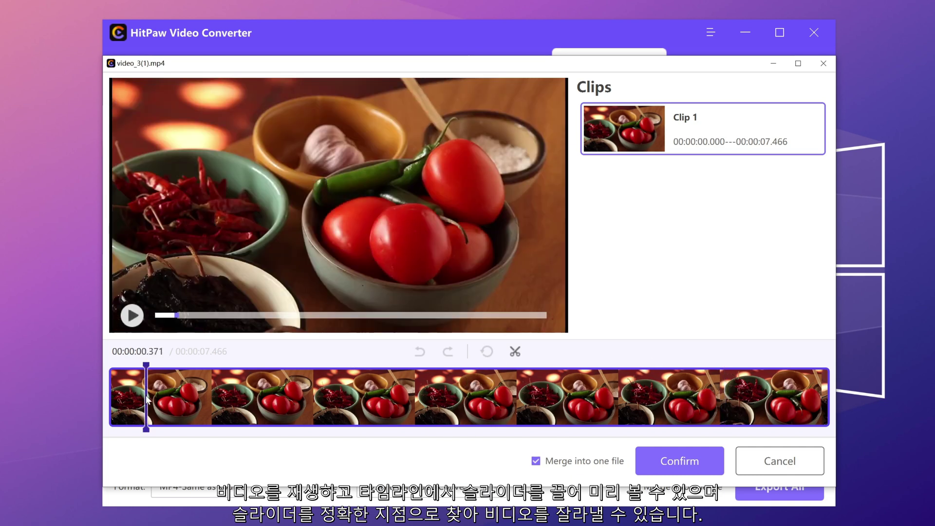
pyautogui.click(451, 392)
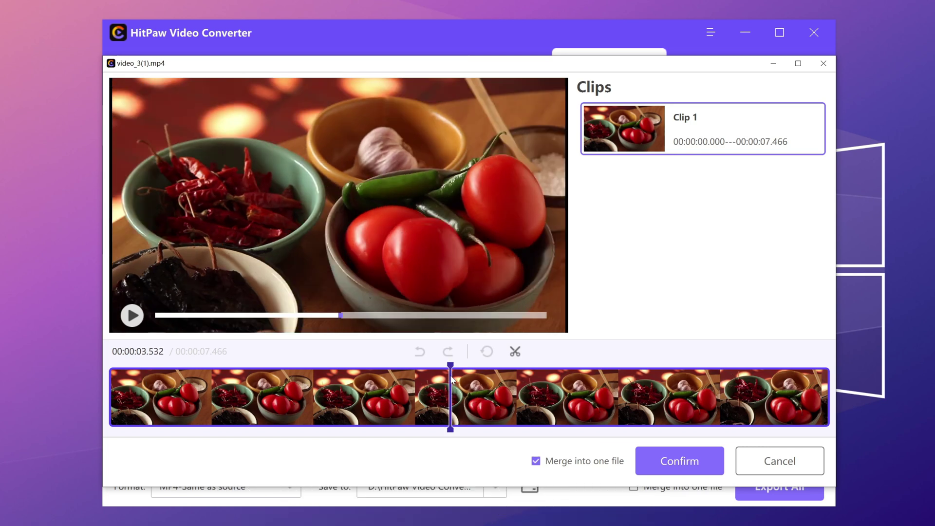
pyautogui.moveTo(451, 380)
pyautogui.mouseDown()
pyautogui.moveTo(432, 384)
pyautogui.moveTo(446, 388)
pyautogui.mouseUp()
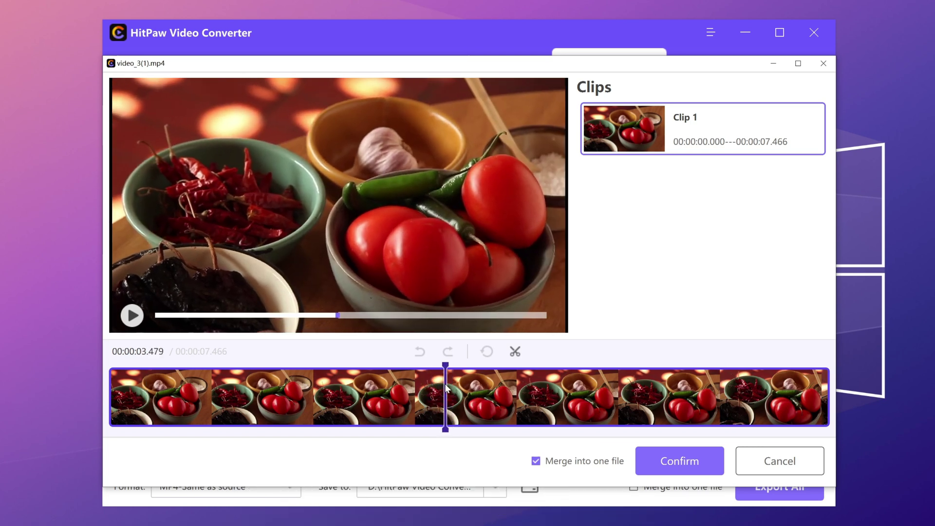
pyautogui.click(515, 352)
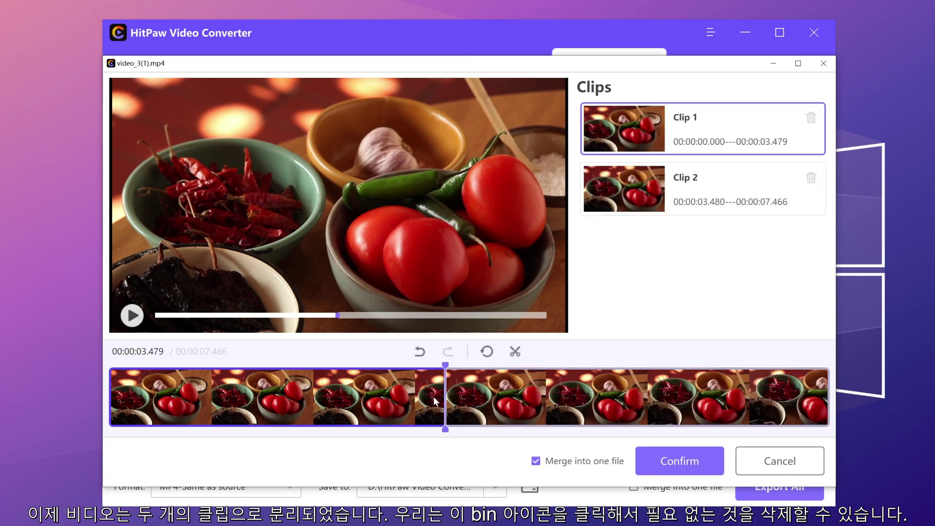
# Step: Delete Clip 2 and confirm, keeping only the first 3-second clip
pyautogui.click(681, 194)
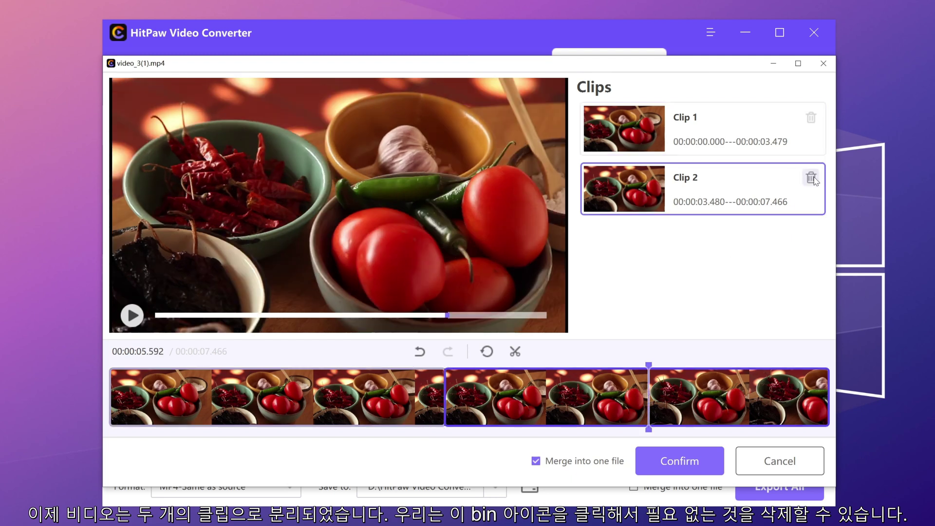
pyautogui.click(811, 178)
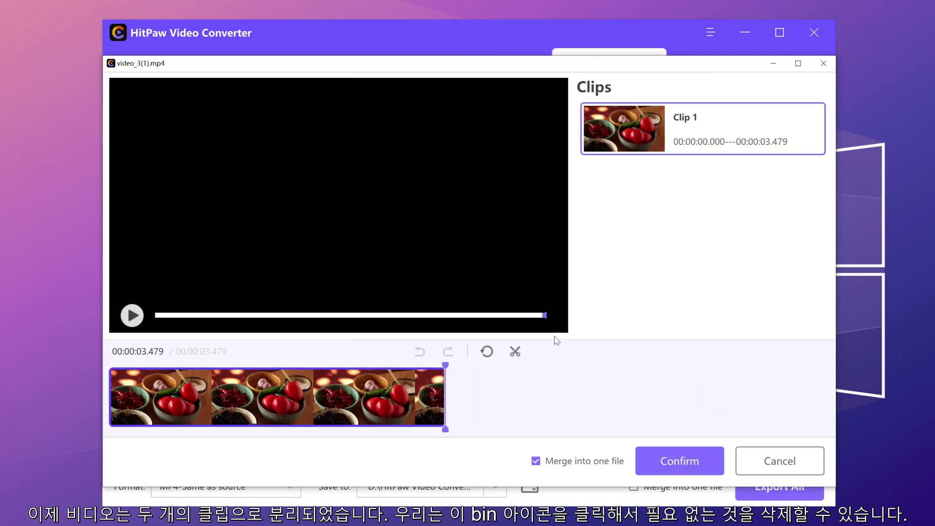
pyautogui.moveTo(442, 363); pyautogui.dragTo(341, 374)
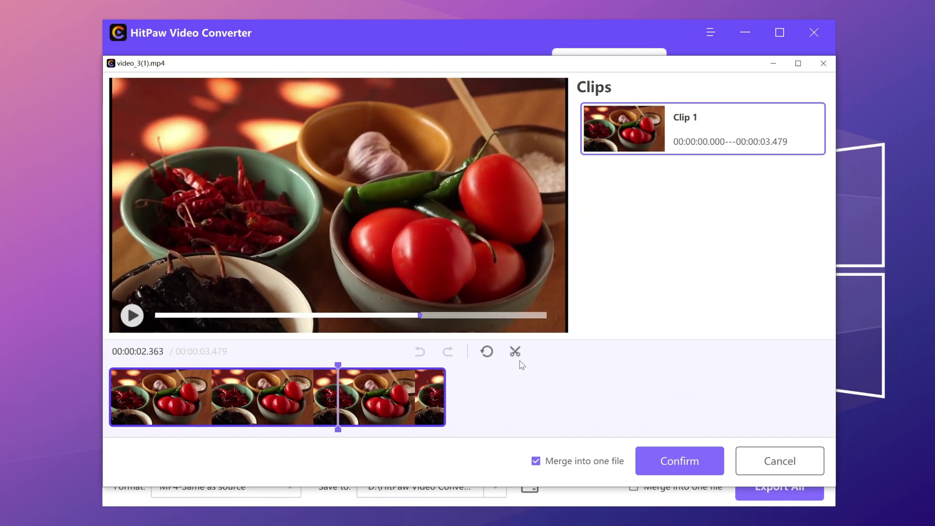
pyautogui.click(682, 460)
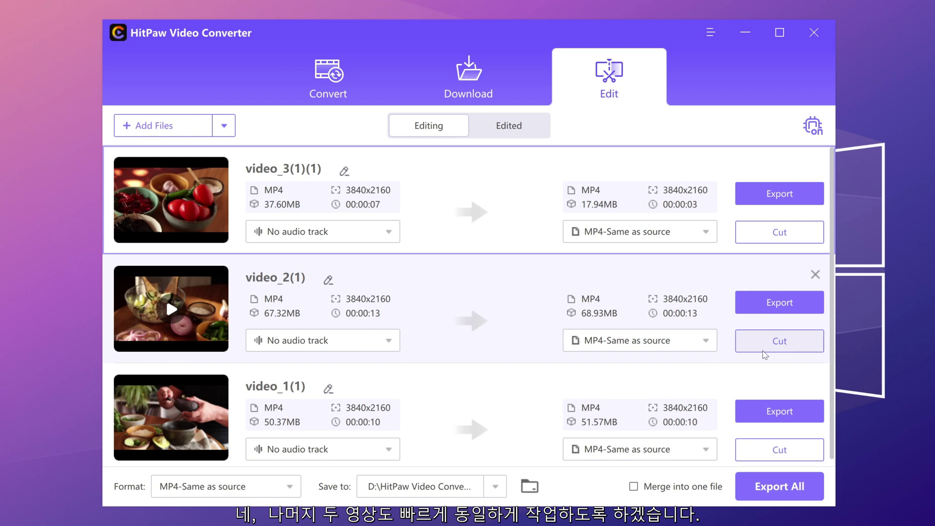
# Step: Cut video_1(1) at 00:00:03.993 and delete Clip 2, keeping only the first 3 seconds
pyautogui.click(780, 341)
pyautogui.moveTo(439, 384); pyautogui.dragTo(348, 387)
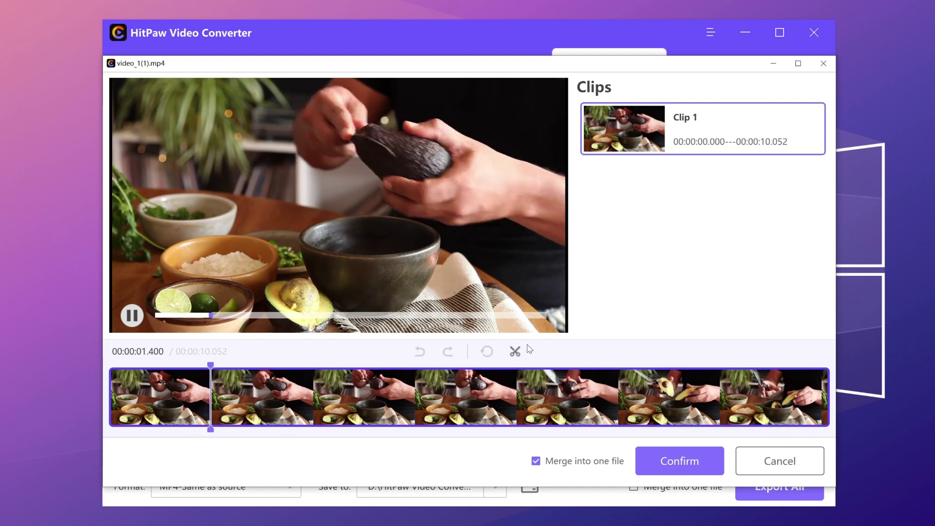
pyautogui.moveTo(210, 385); pyautogui.dragTo(382, 385)
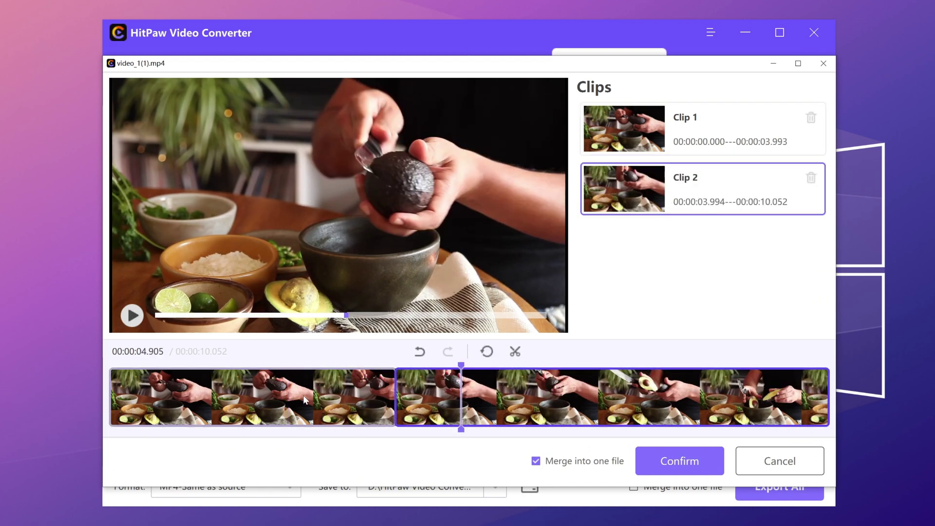
pyautogui.click(518, 397)
pyautogui.click(690, 463)
# Step: Keep the MP4 same-as-source output format and turn on 'Merge into one file'
pyautogui.click(273, 487)
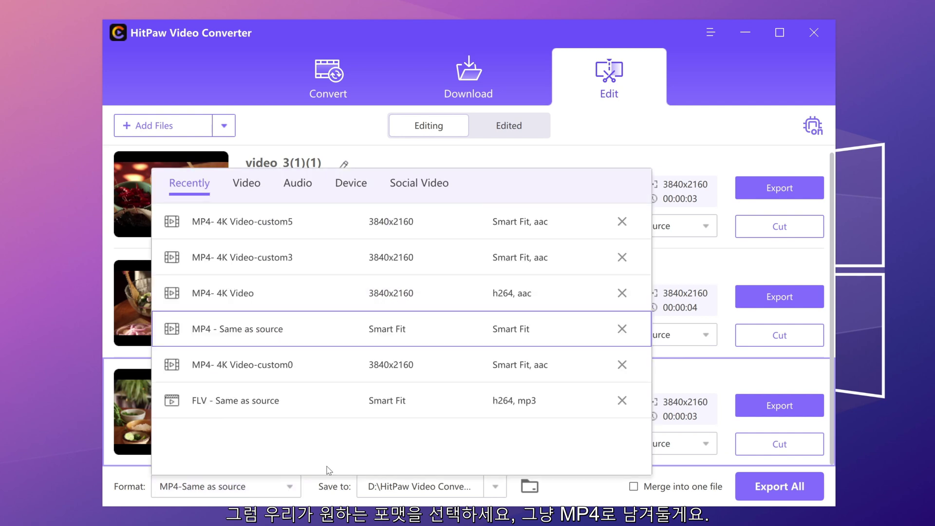
pyautogui.click(695, 375)
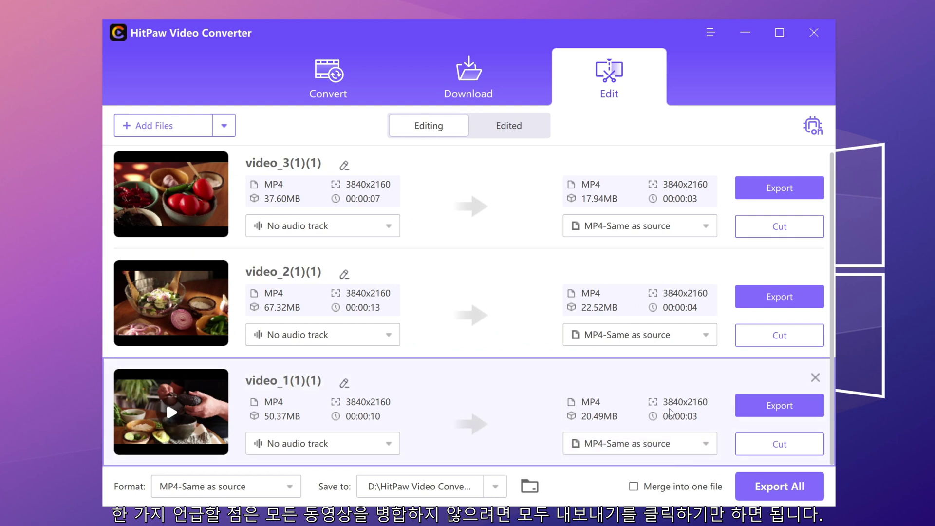
pyautogui.click(634, 487)
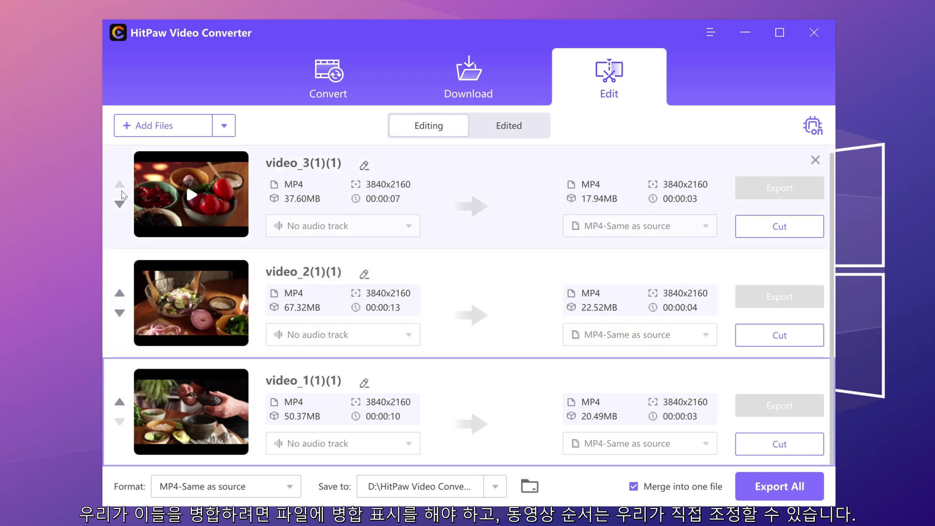
# Step: Order the clips video_1(1)(1), video_3(1)(1), video_2(1)(1), then Export All to merge them
pyautogui.click(120, 204)
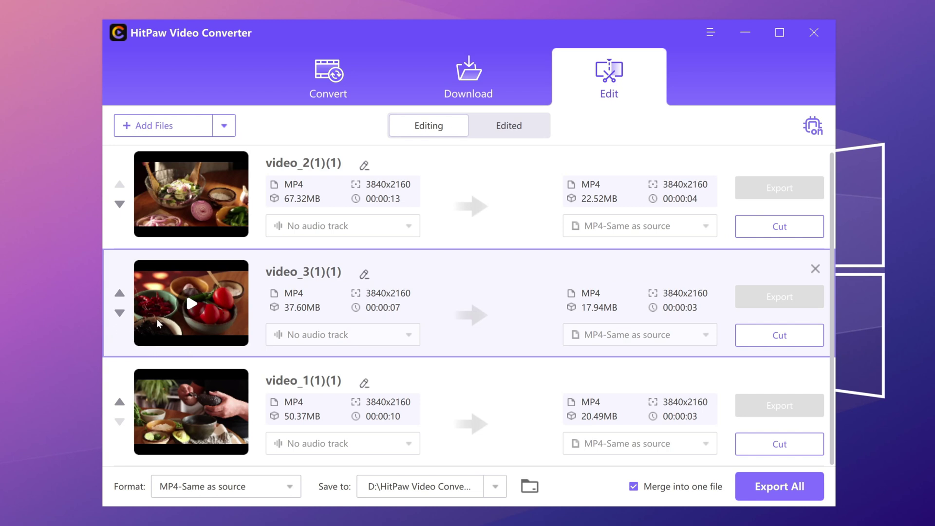
pyautogui.click(121, 402)
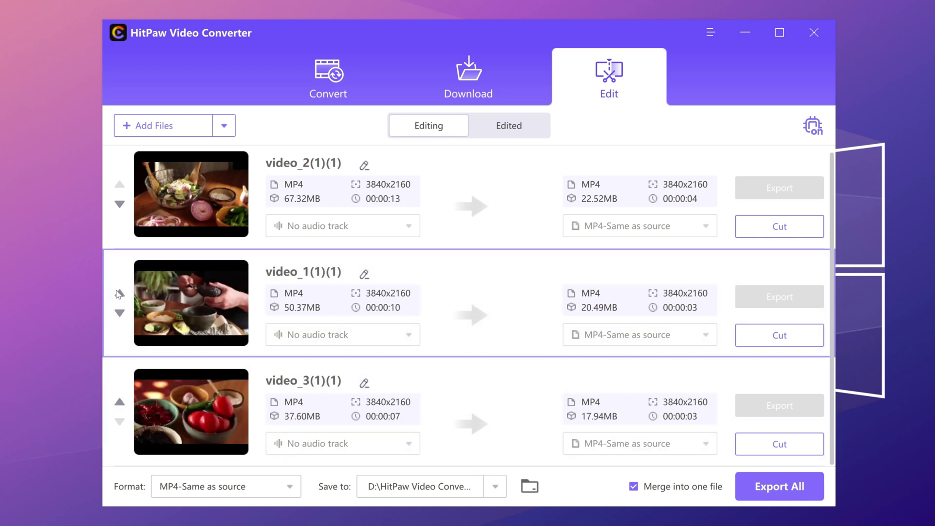
pyautogui.click(120, 294)
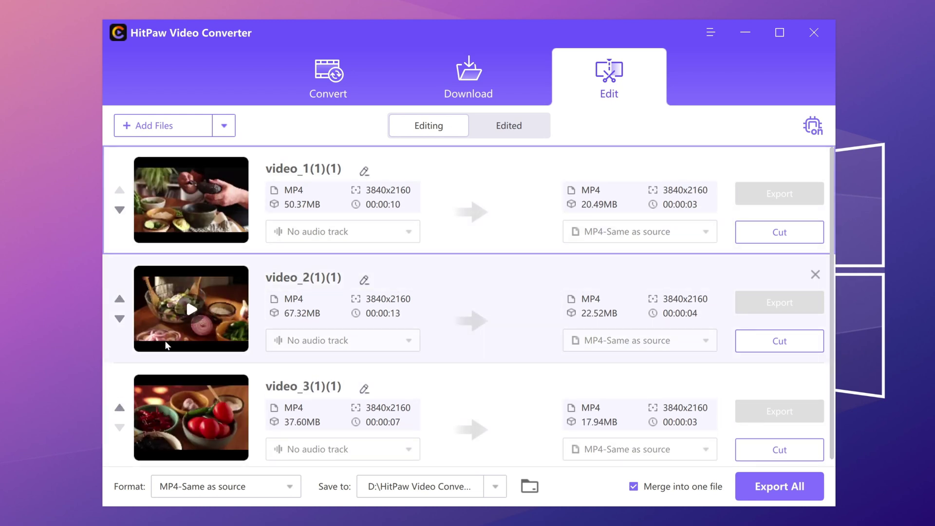
pyautogui.click(119, 408)
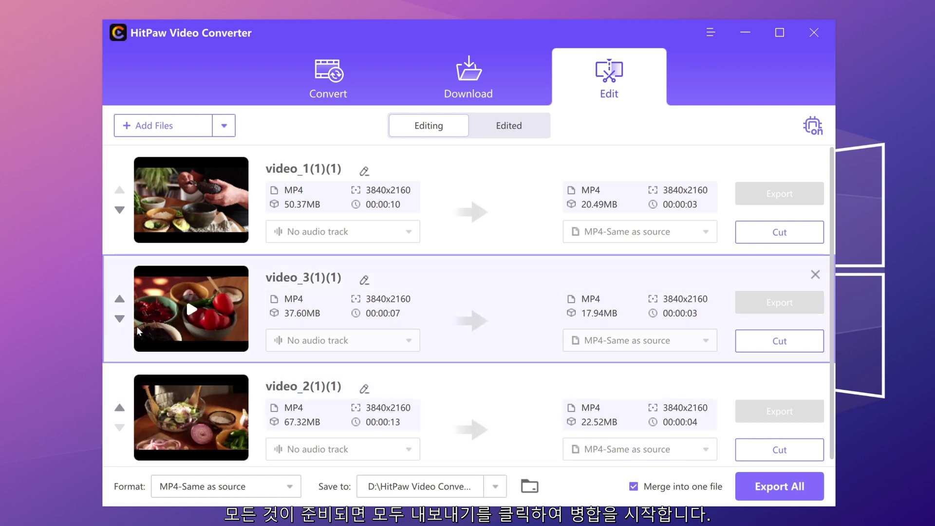
pyautogui.click(792, 488)
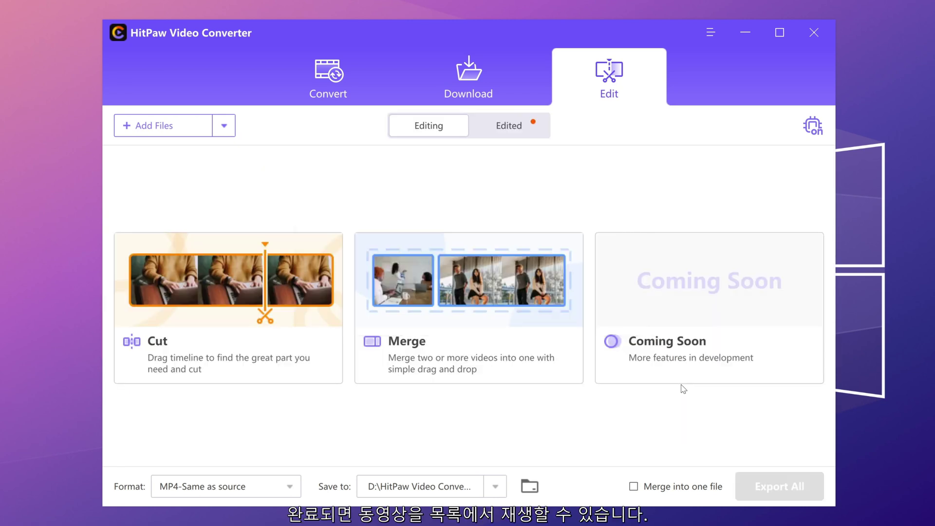
# Step: Play the 11-second 3840x2160 merged video_1(1)(1) from the Edited list
pyautogui.click(506, 127)
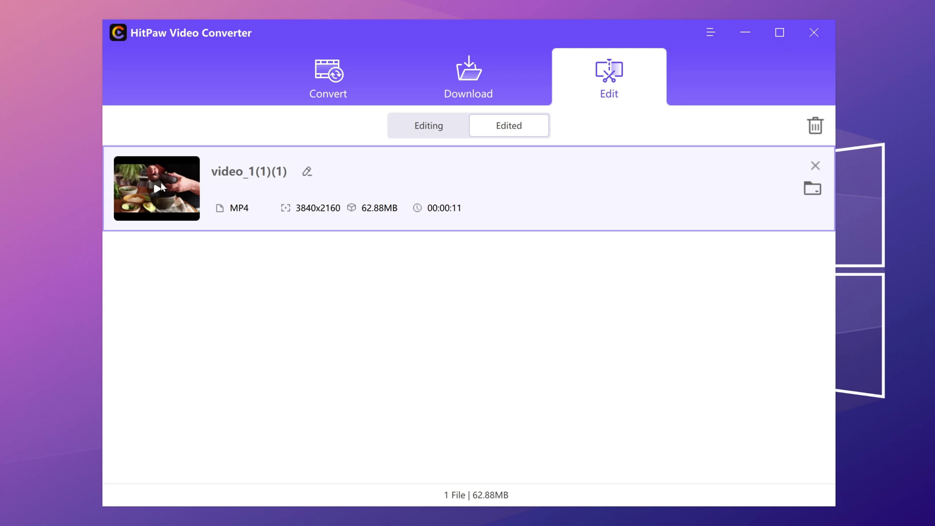
pyautogui.click(158, 191)
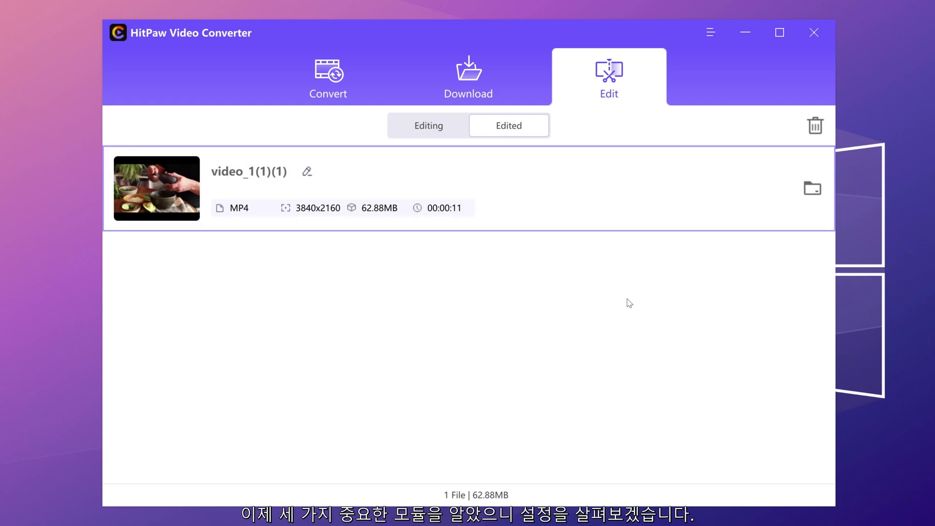
pyautogui.click(713, 32)
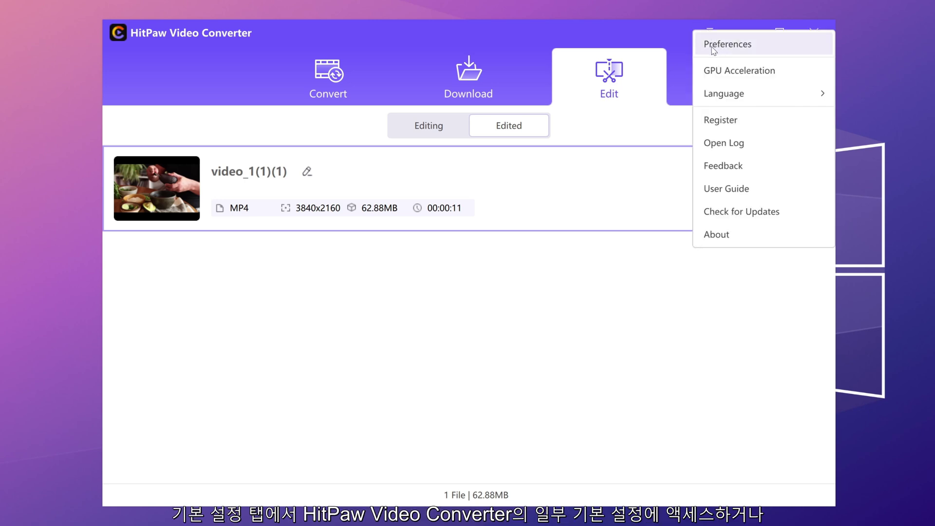
pyautogui.click(759, 44)
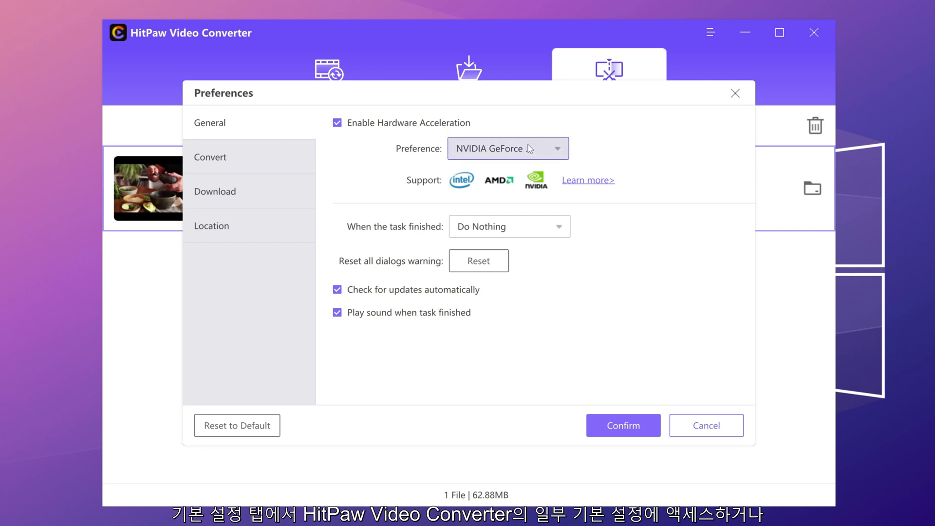
pyautogui.click(207, 158)
pyautogui.click(222, 200)
pyautogui.click(220, 231)
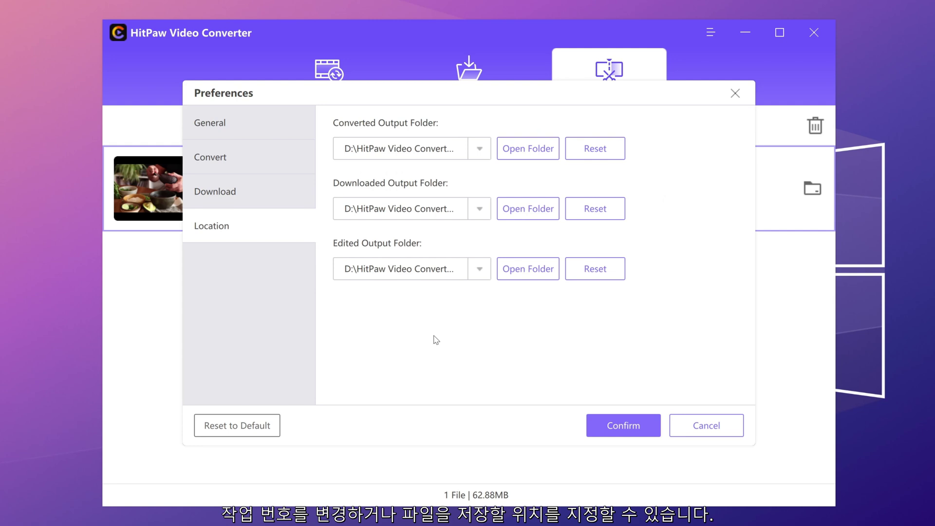
pyautogui.click(620, 431)
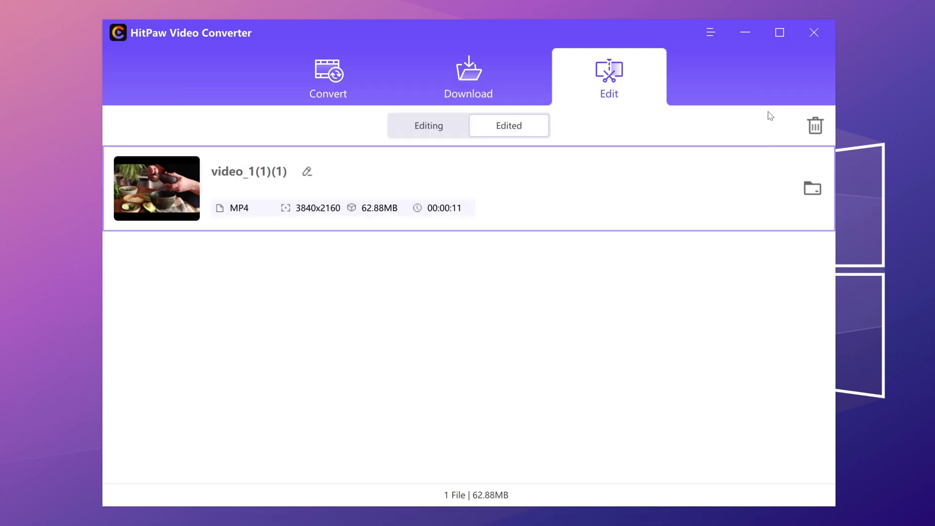
pyautogui.click(711, 42)
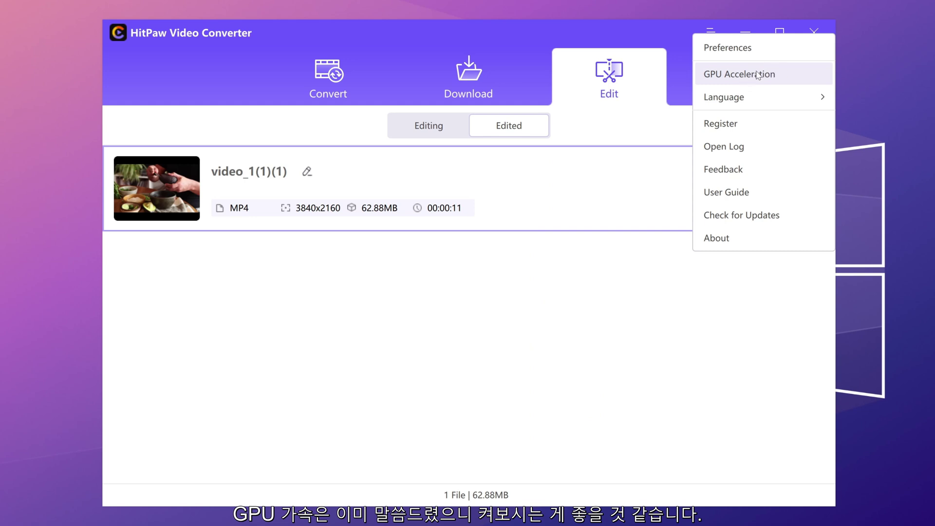
# Step: Open the online User Guide from the app's main menu
pyautogui.moveTo(696, 96)
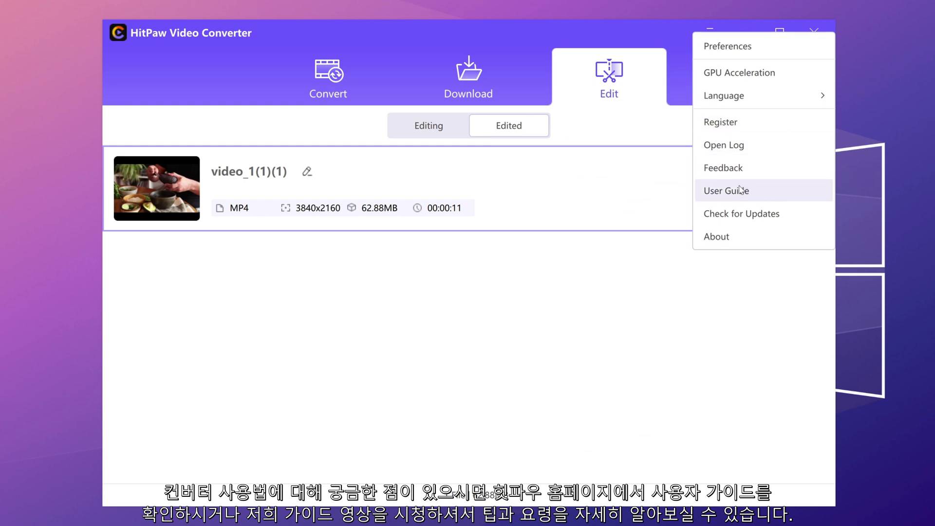
pyautogui.click(740, 190)
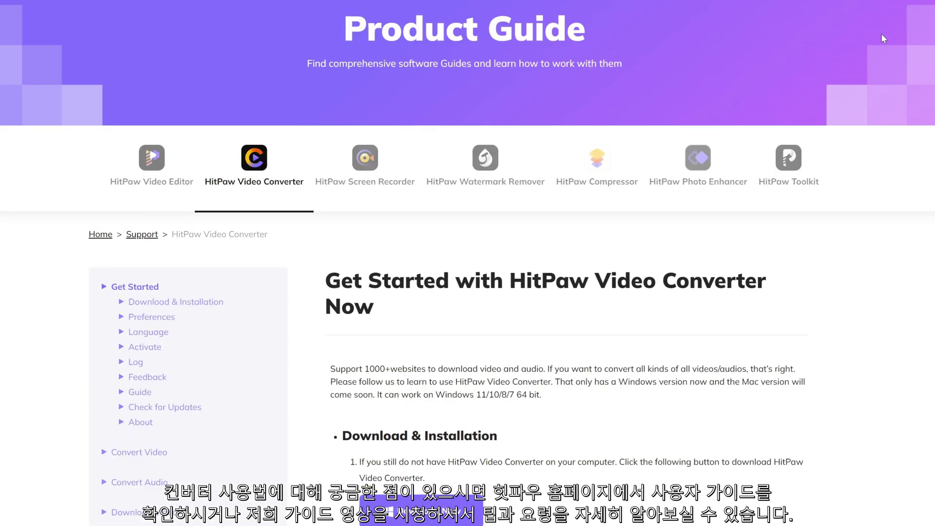
# Step: Scroll the user guide past General and Convert Preferences down to Download Preferences
pyautogui.scroll(-2, 841, 98)
pyautogui.scroll(-15, 843, 100)
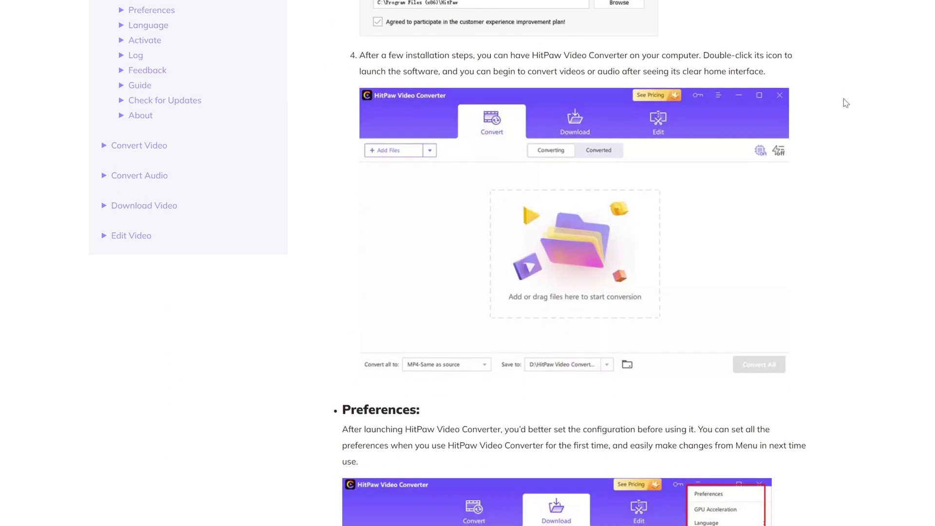
pyautogui.scroll(-8, 843, 103)
pyautogui.scroll(-6, 846, 88)
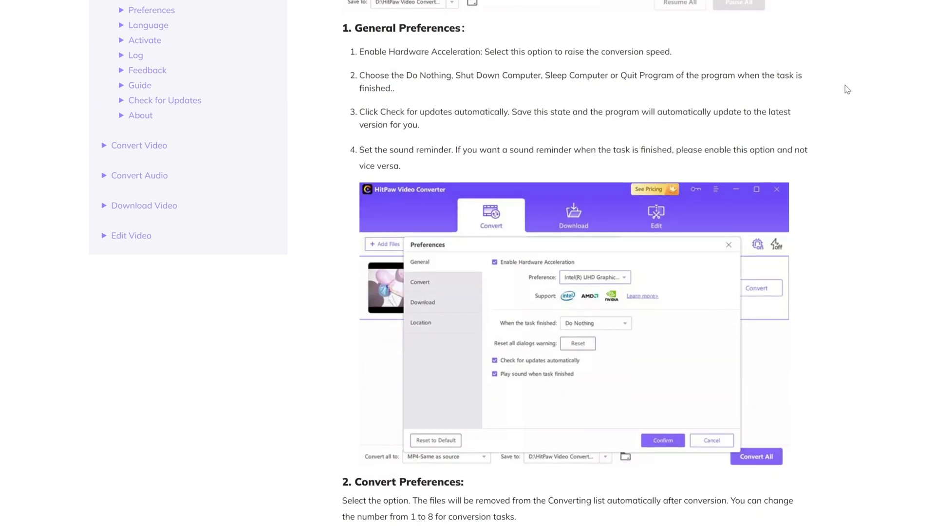
pyautogui.scroll(-10, 846, 88)
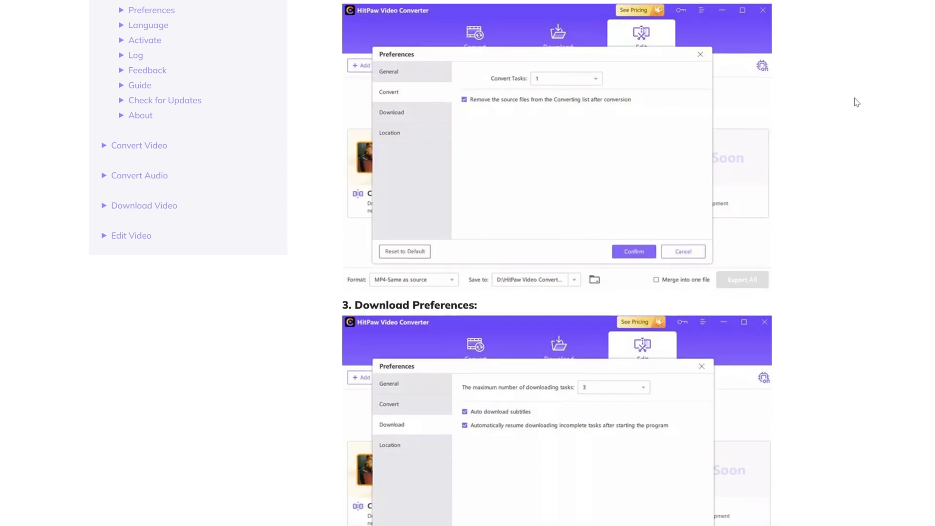
pyautogui.scroll(-5, 857, 102)
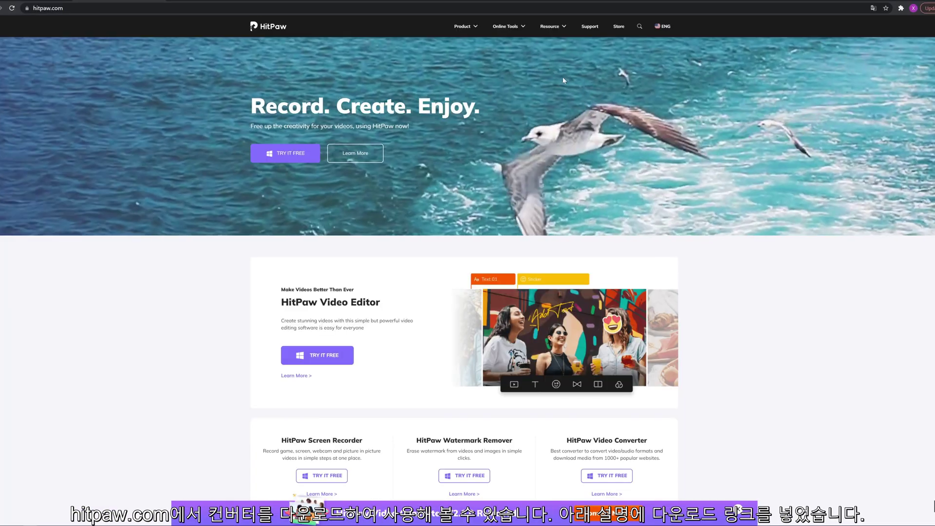
# Step: Go to the HitPaw Video Converter page through hitpaw.com's Product menu
pyautogui.moveTo(462, 26)
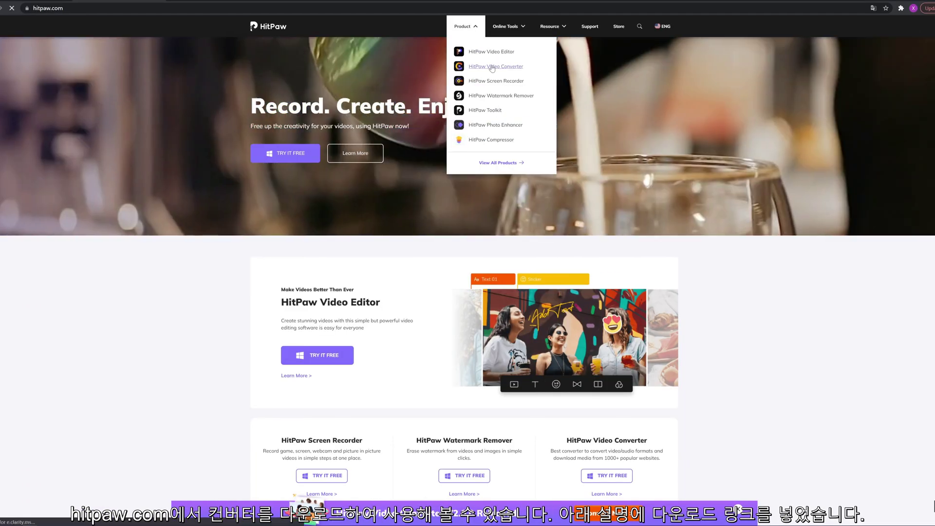
pyautogui.click(496, 66)
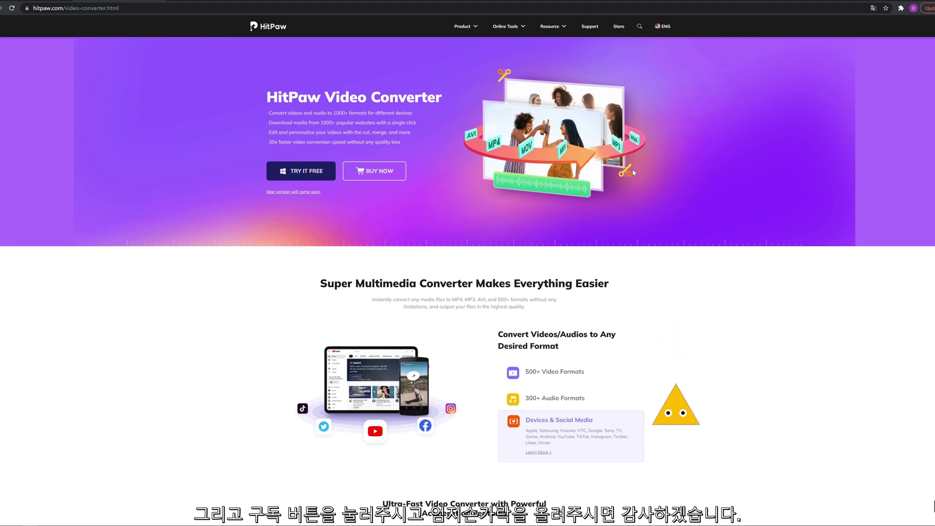
# Step: Scroll past the acceleration, batch conversion and editor sections to the customer testimonials
pyautogui.scroll(-2, 632, 170)
pyautogui.scroll(-6, 633, 172)
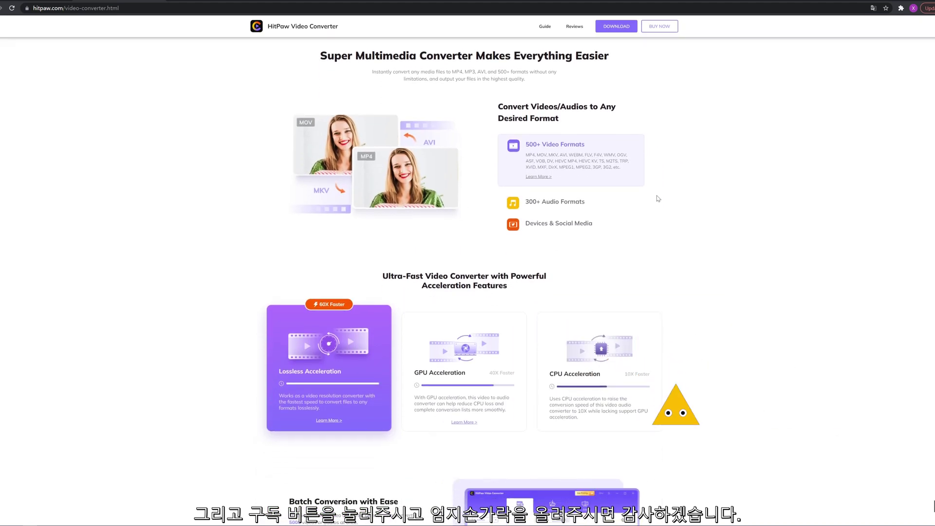
pyautogui.scroll(-3, 658, 199)
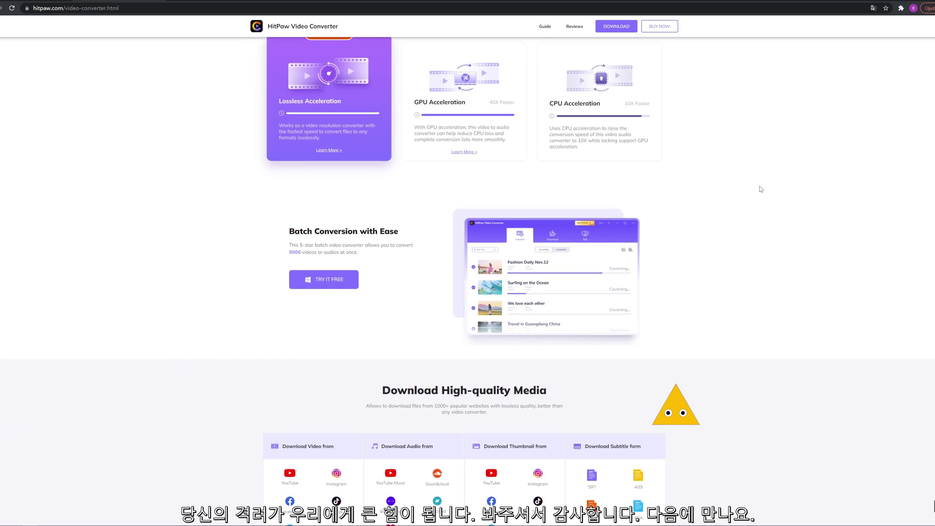
pyautogui.scroll(-5, 727, 215)
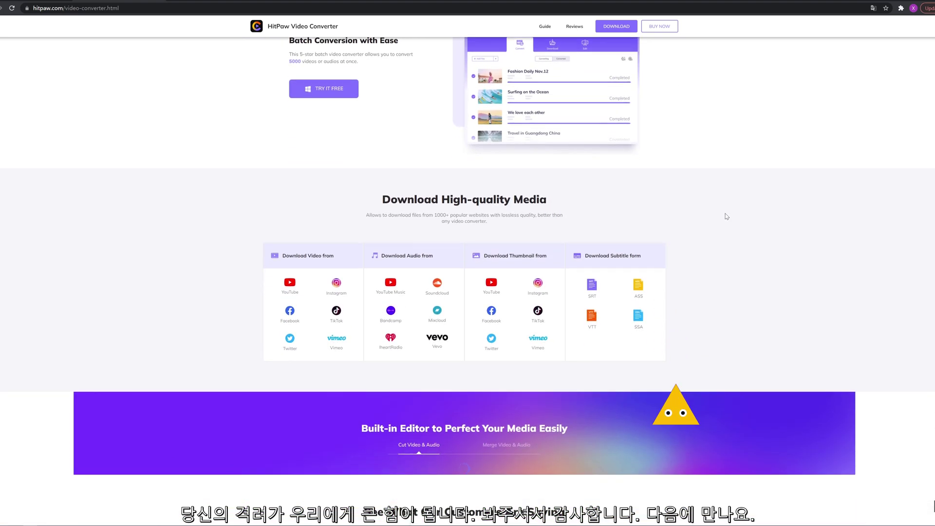
pyautogui.scroll(-2, 726, 216)
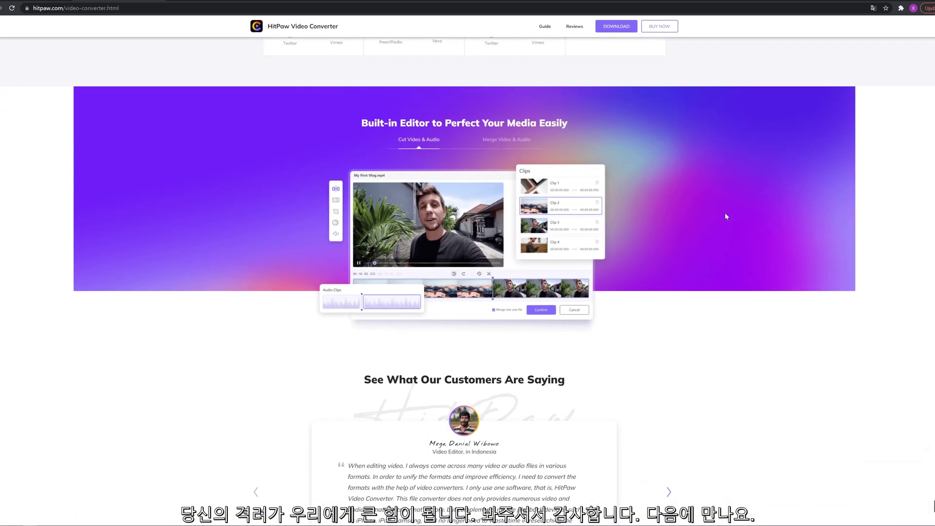